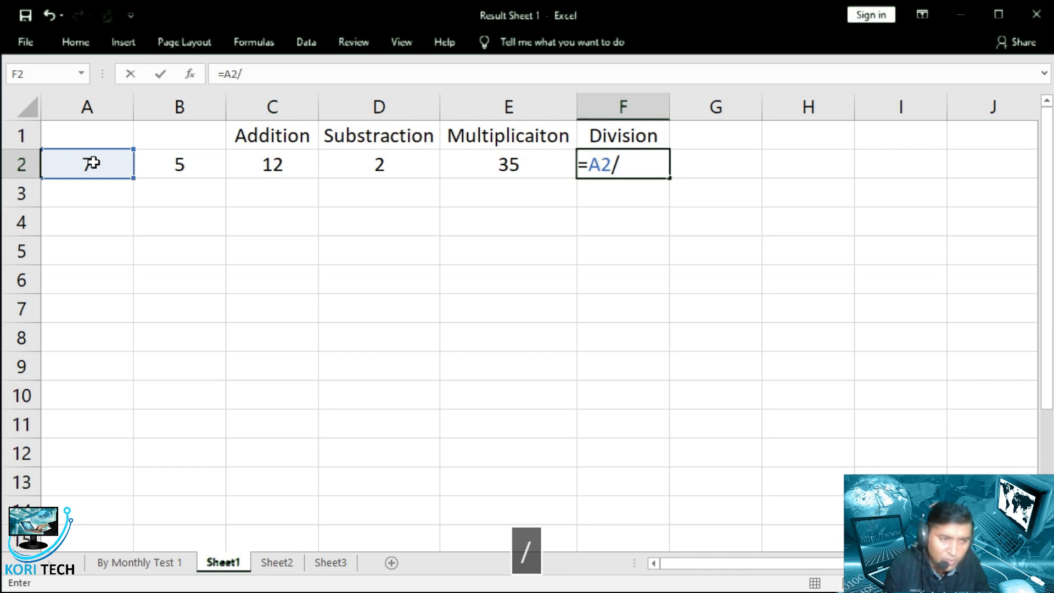
Complete the division formula =A2/B2 in cell F2.
click(169, 161)
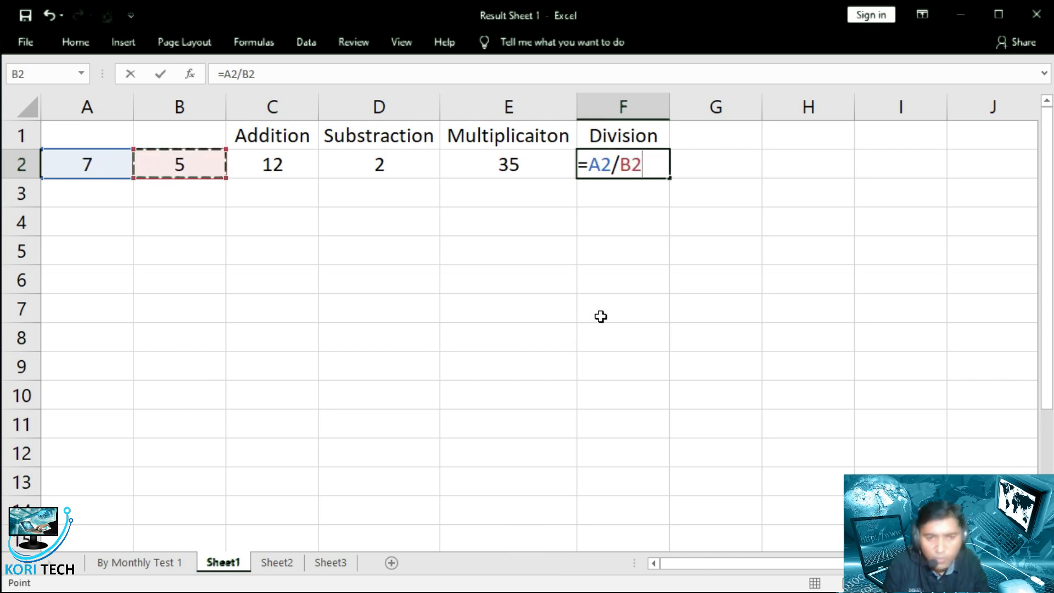
key(Return)
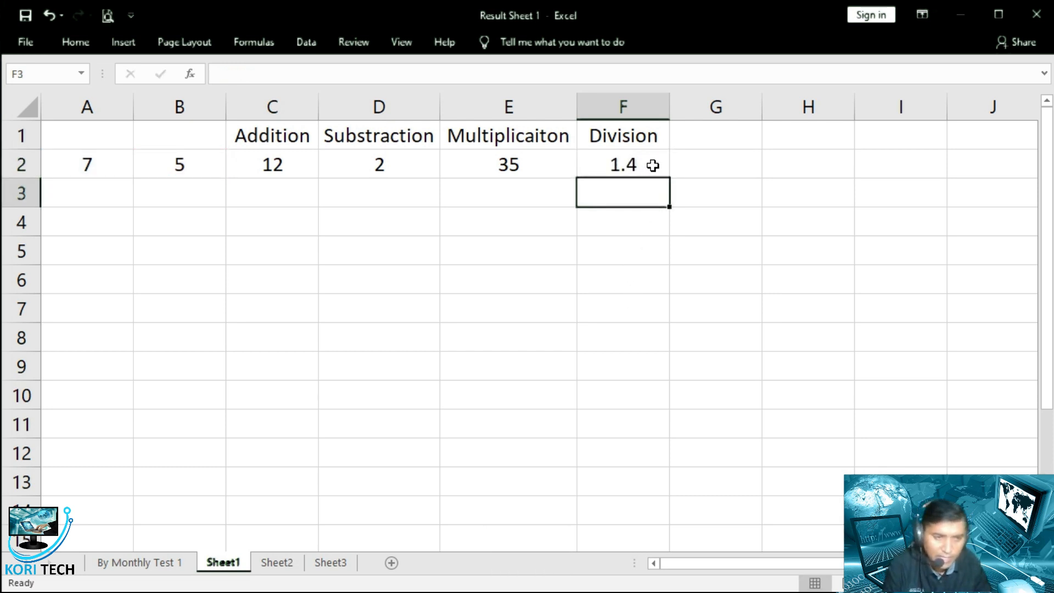
Consult the Arithmetic & Comparison Operators reference document, and return to Excel to enter the header "Equal to" in cell G1.
click(138, 592)
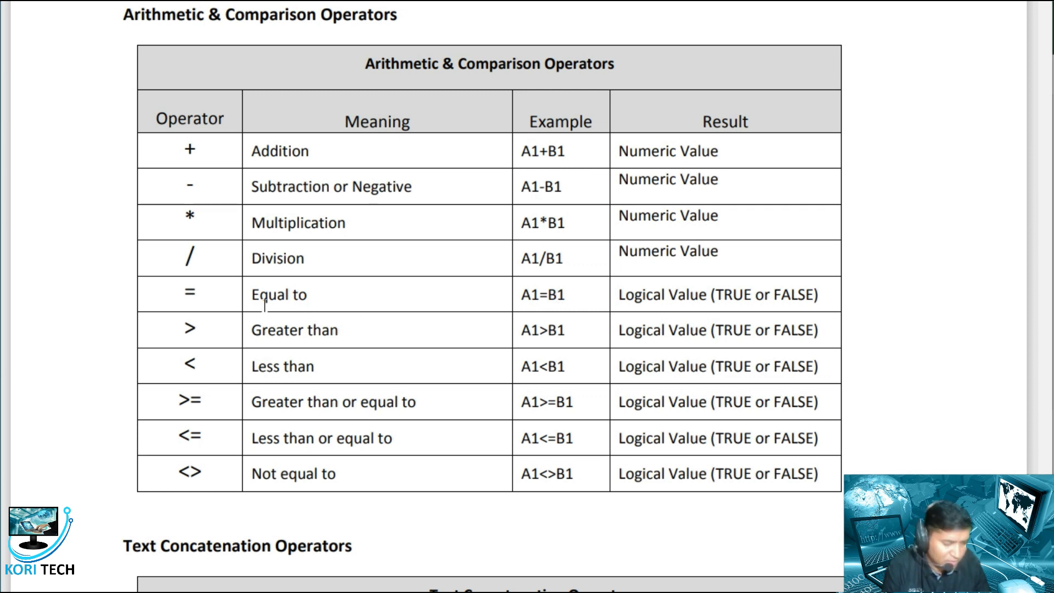
key(alt+Tab)
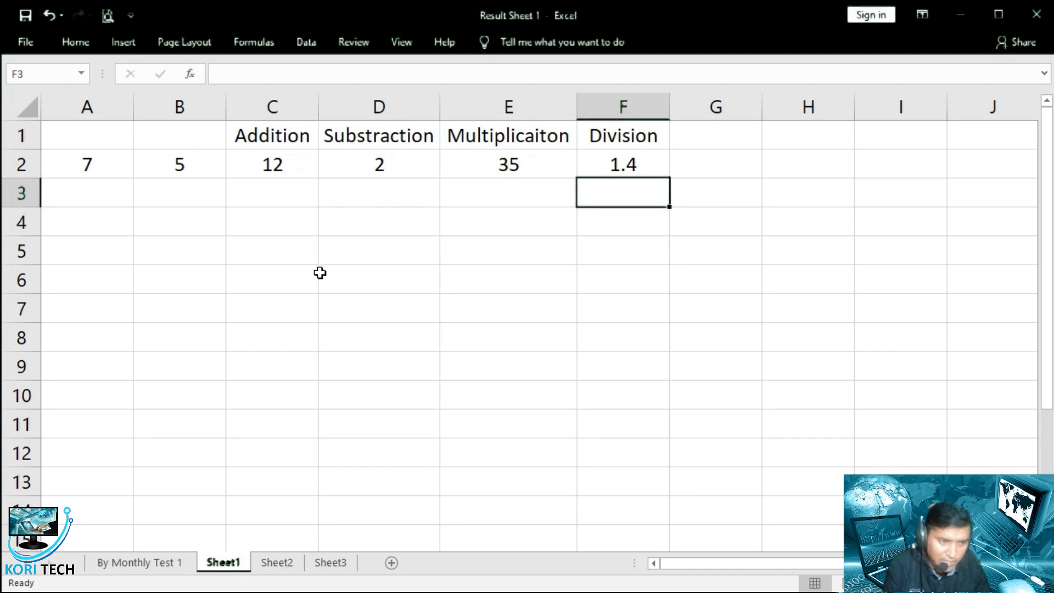
click(708, 166)
click(720, 135)
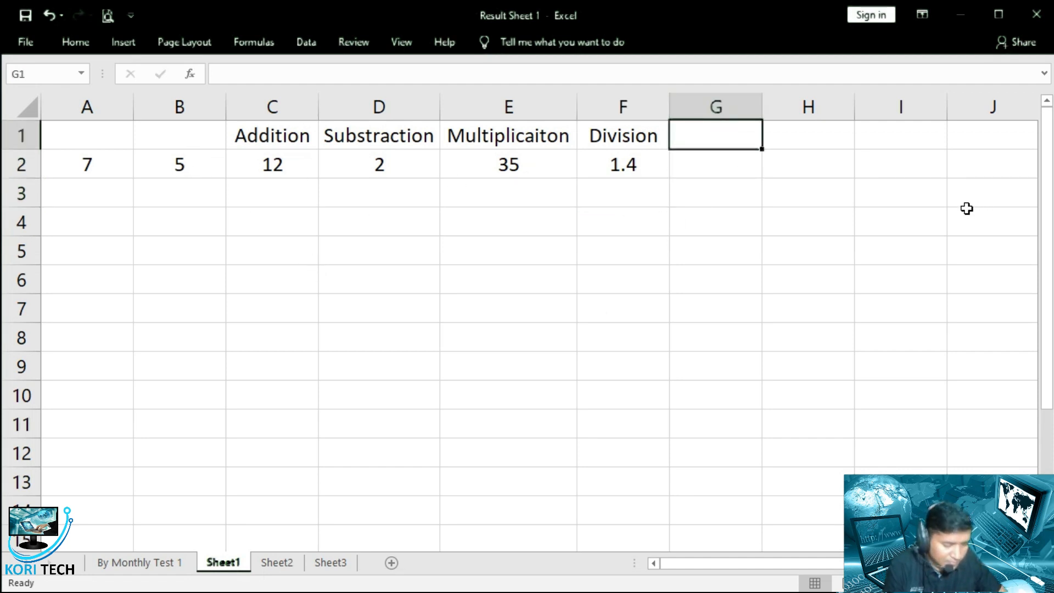
text(Equa)
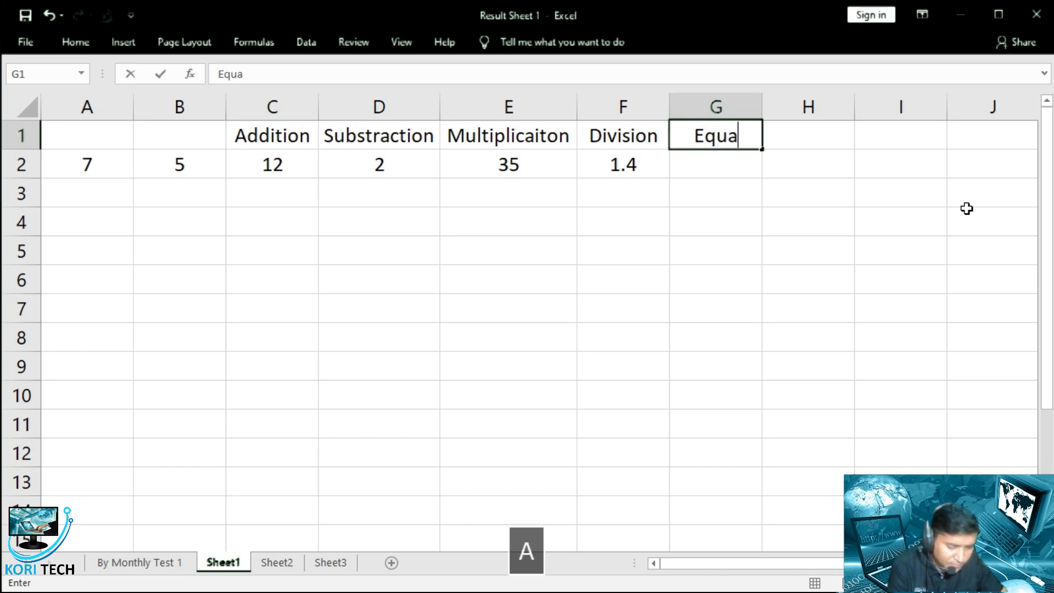
text(l to)
key(Return)
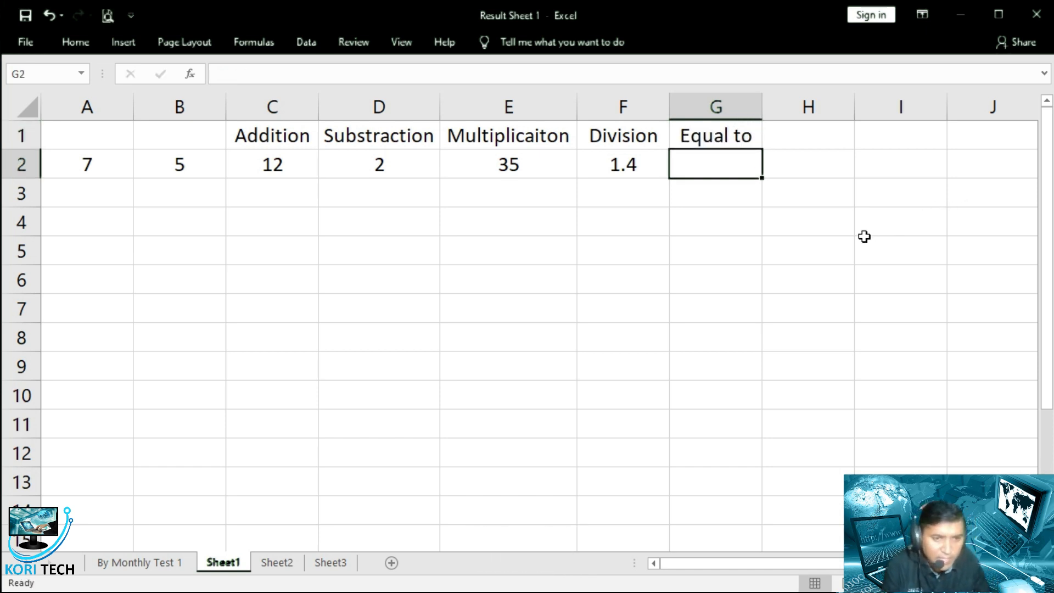
Enter the formula =A2=B2 in cell G2 to compare the two numbers for equality.
ctrl+scroll(853, 229, down, 1)
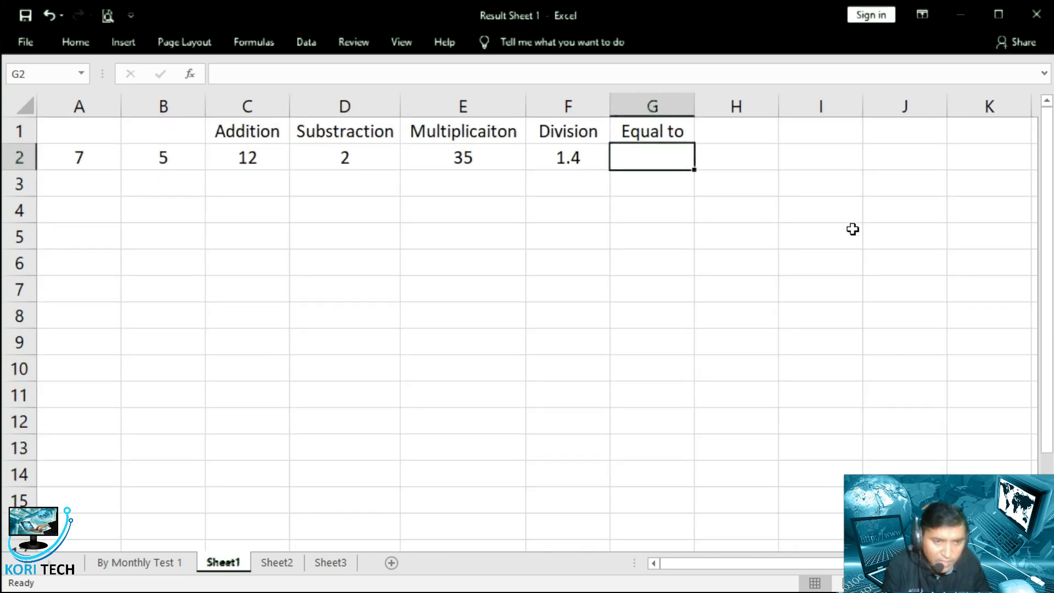
text(=)
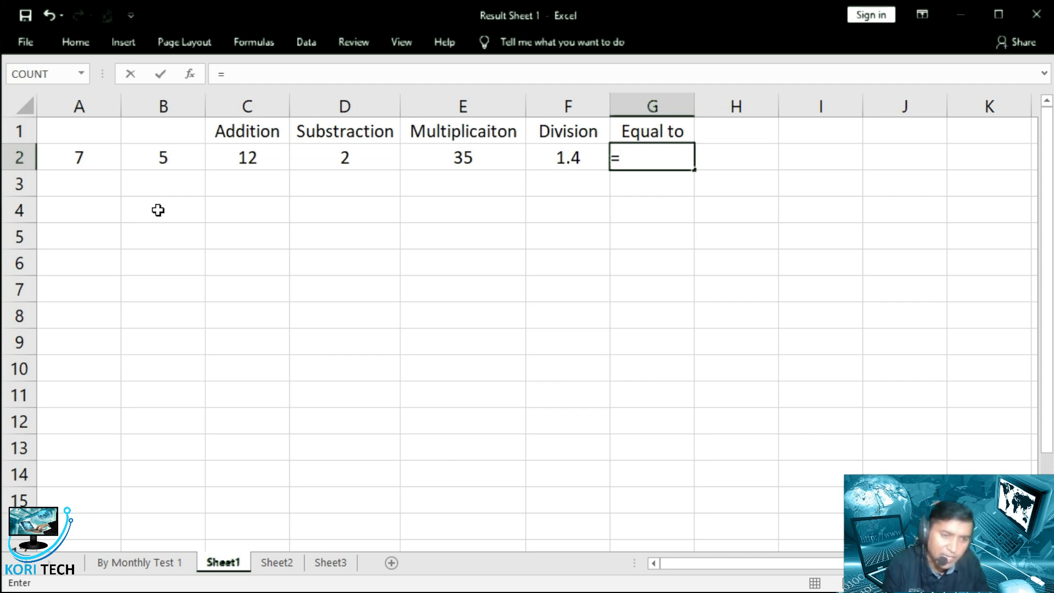
click(77, 160)
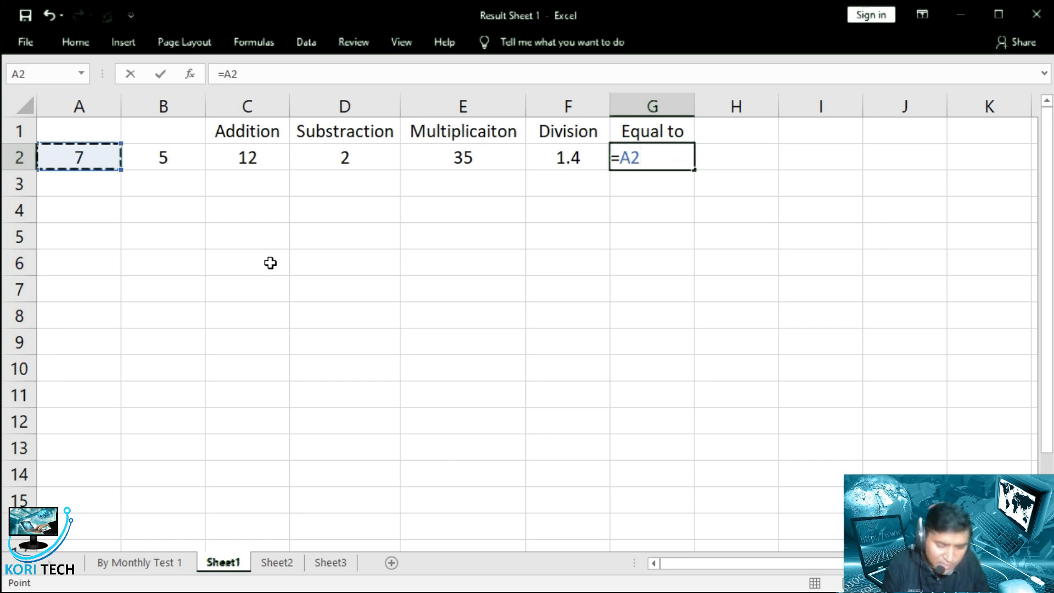
text(=)
click(176, 161)
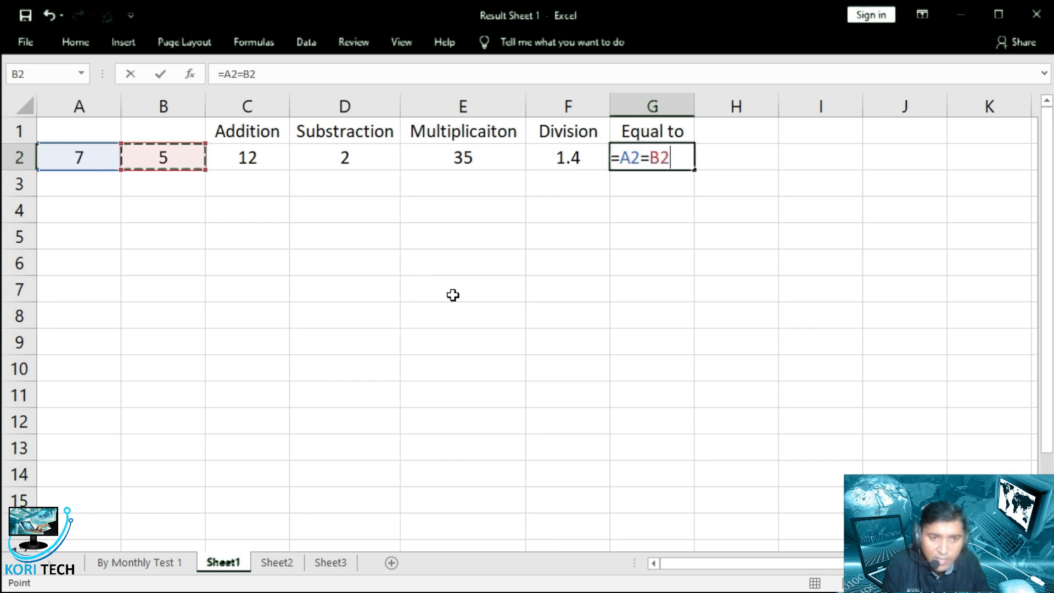
key(Return)
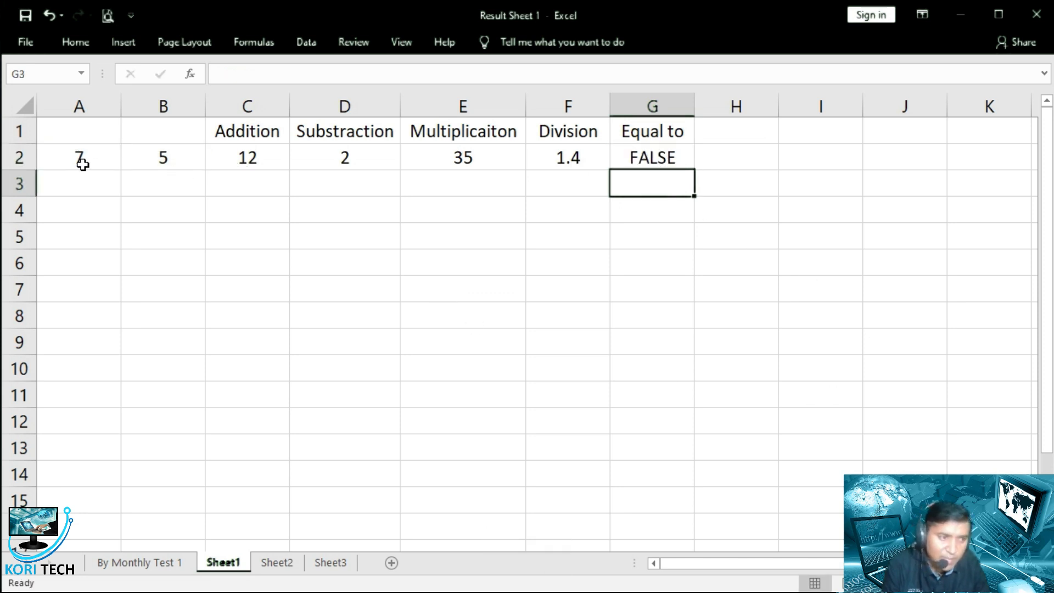
Set cell B2 to 7 to test the equality formula, and set it back to 5.
click(159, 159)
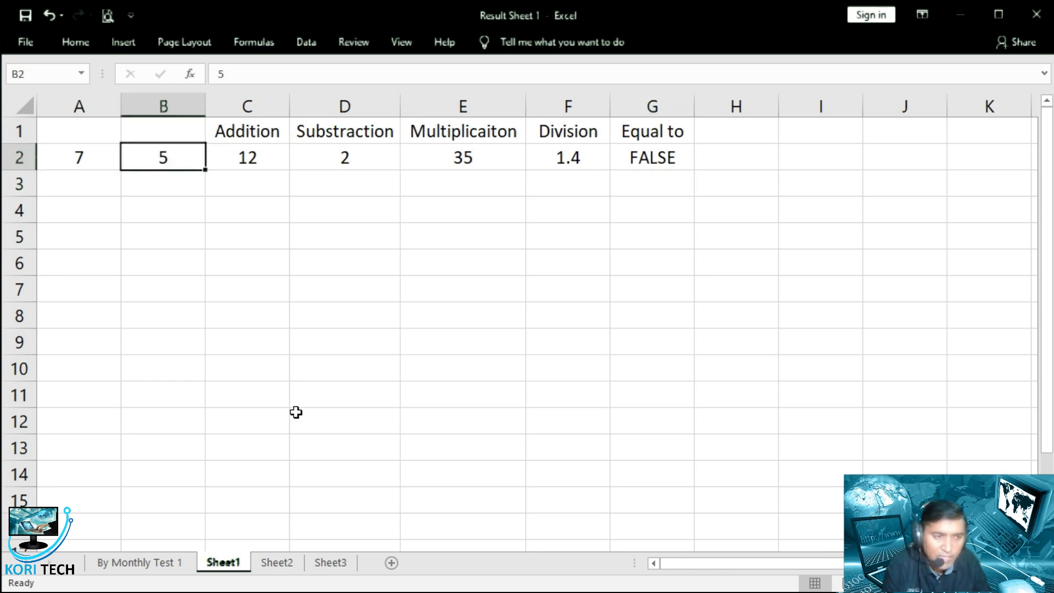
text(7)
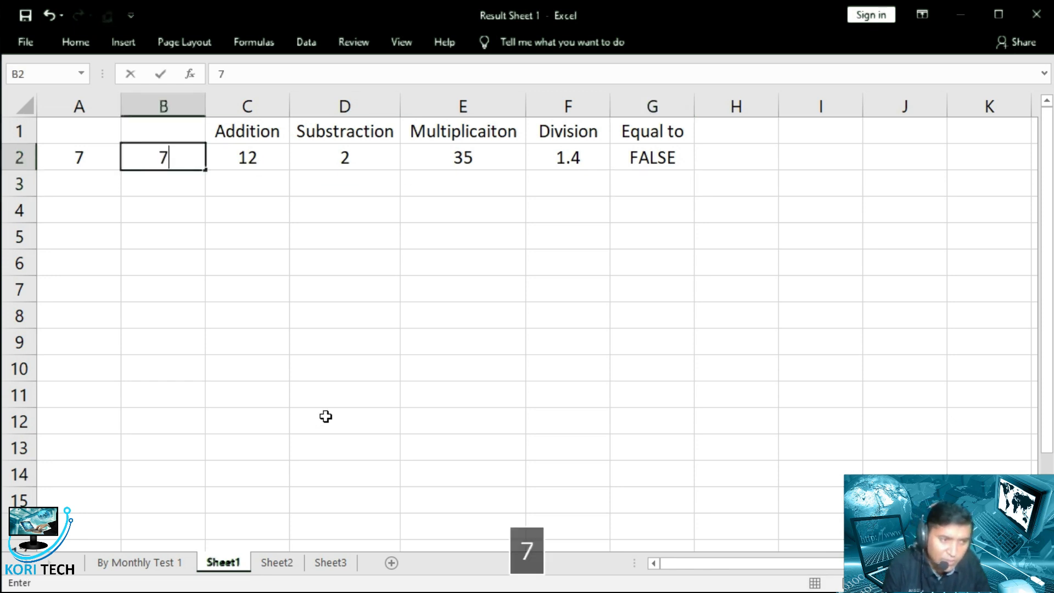
key(Return)
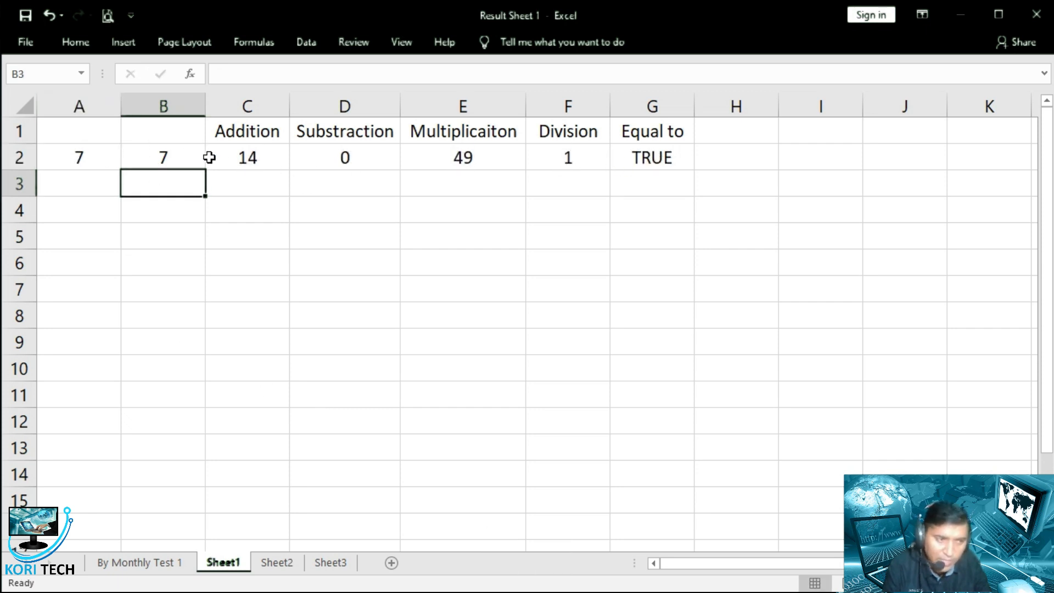
click(155, 158)
text(5)
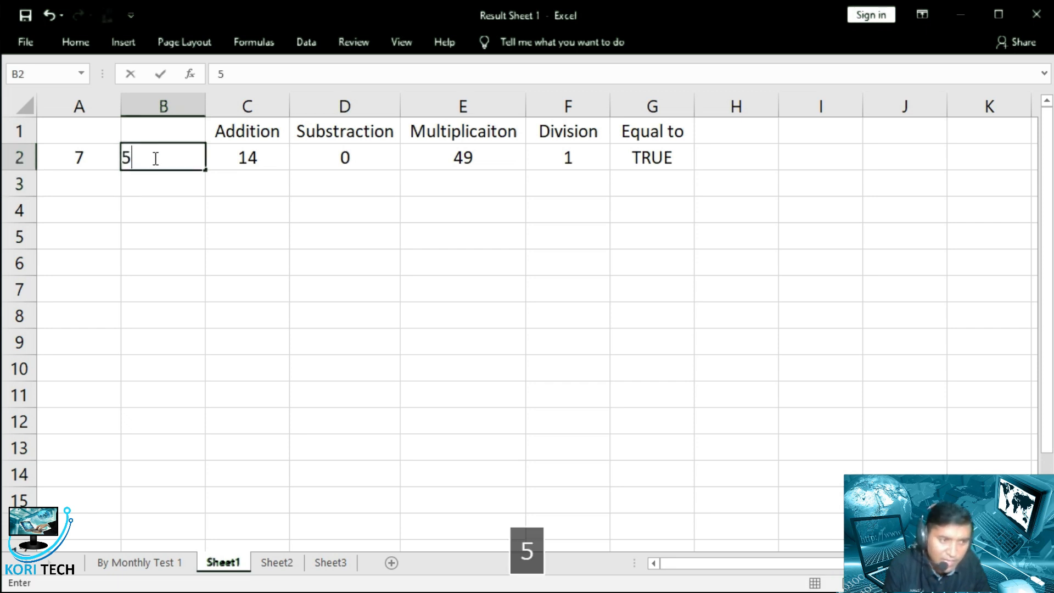
key(Return)
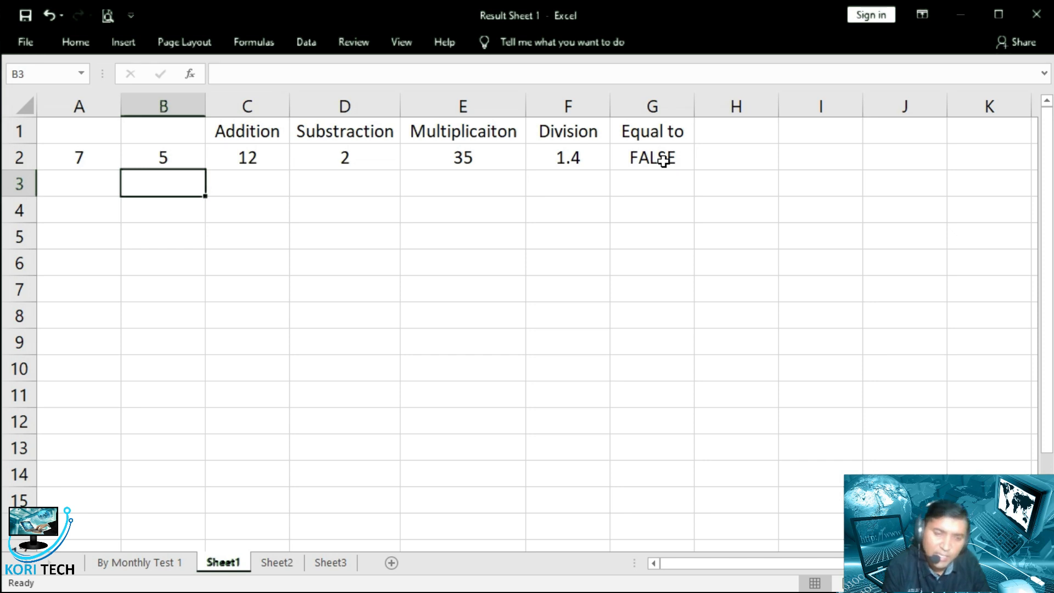
Check the operators reference document, enter the header "Greater than" in cell H1 in Excel and autofit column H.
key(alt+Tab)
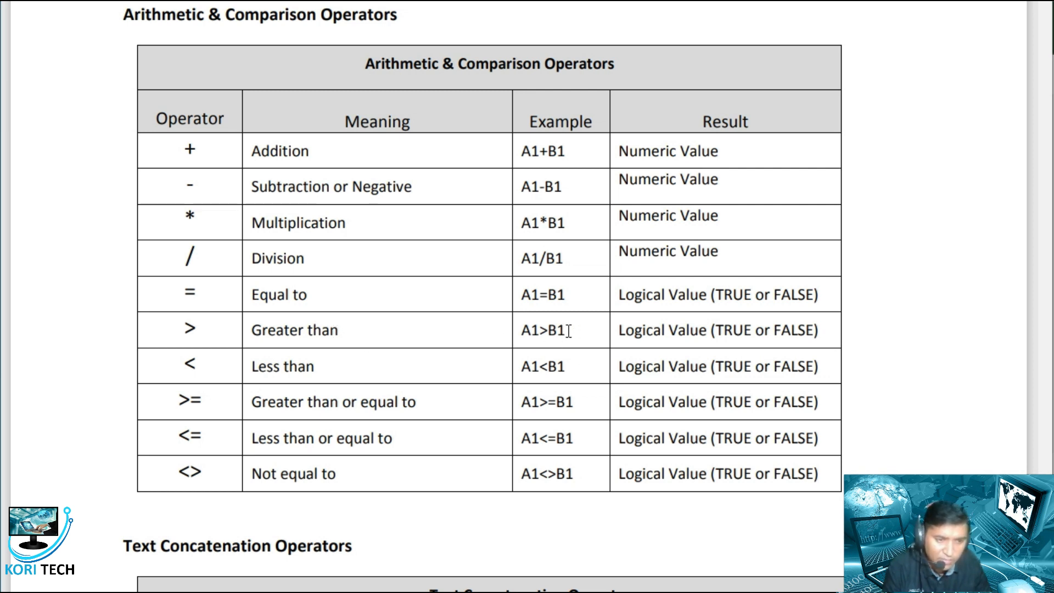
key(alt+Tab)
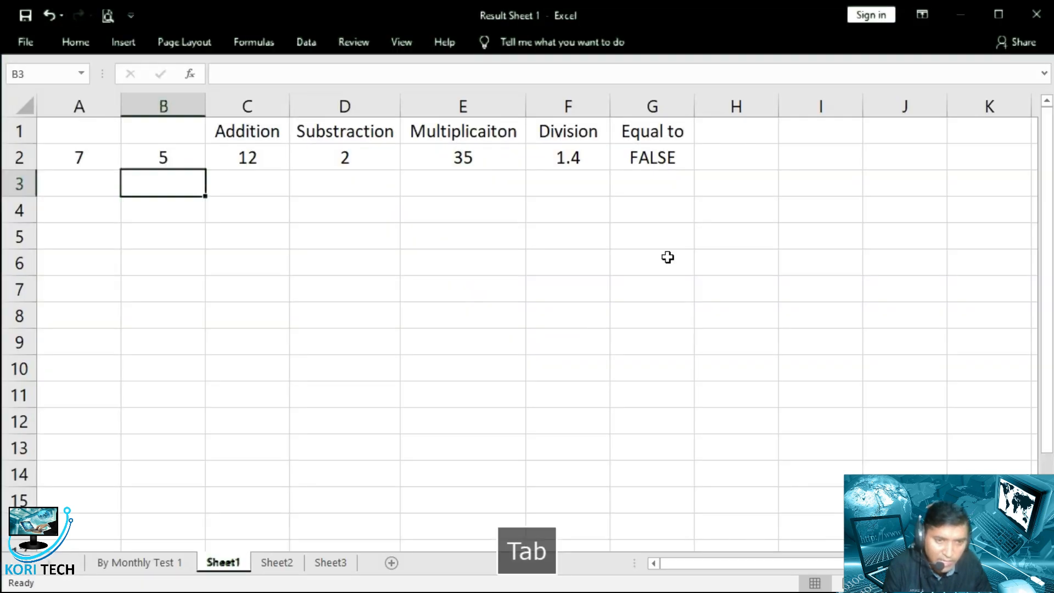
click(747, 130)
text(G)
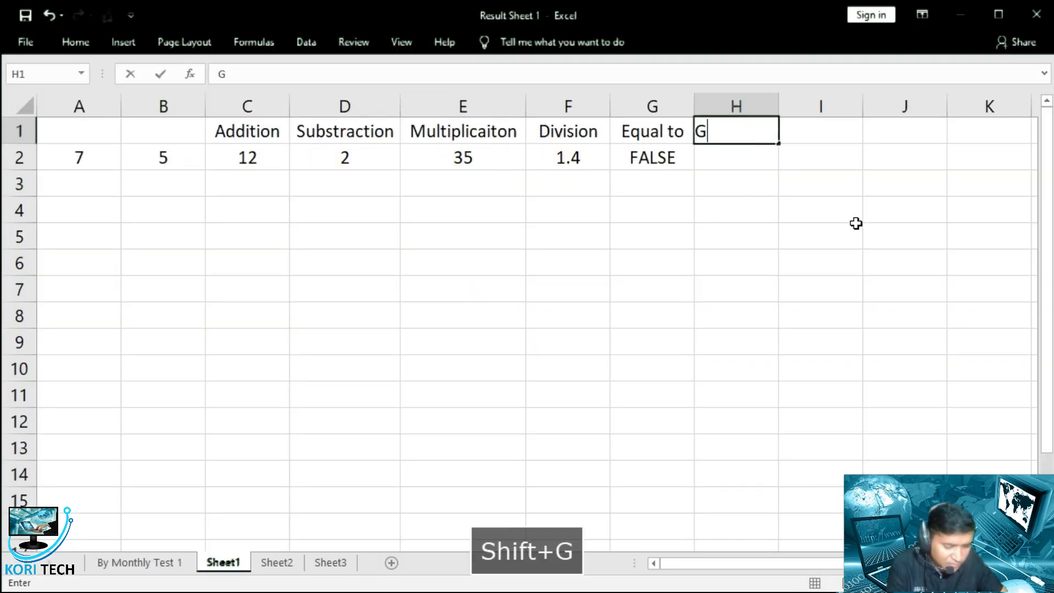
text(ra)
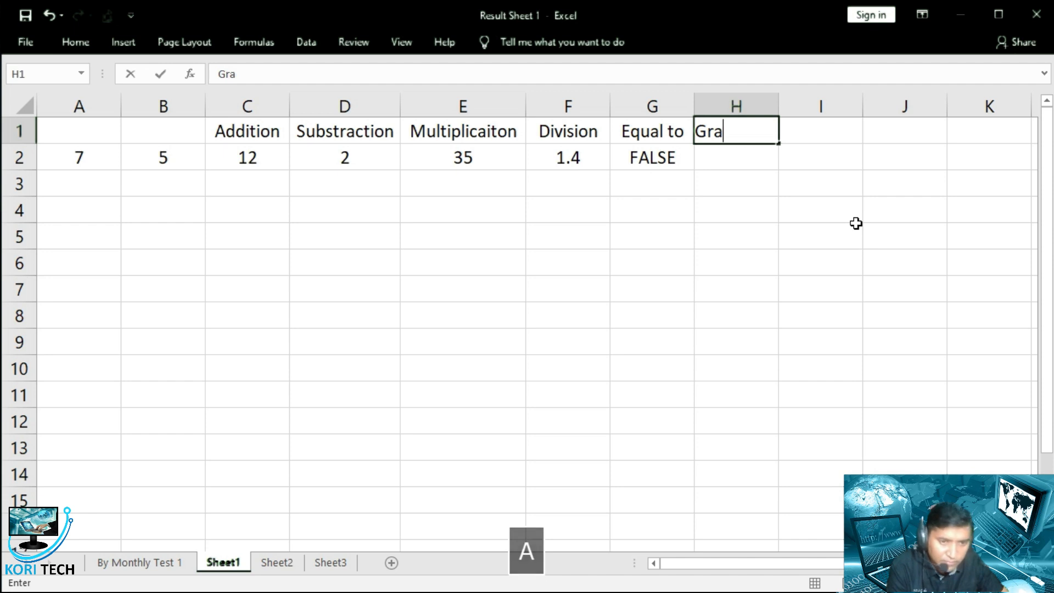
key(alt+Tab)
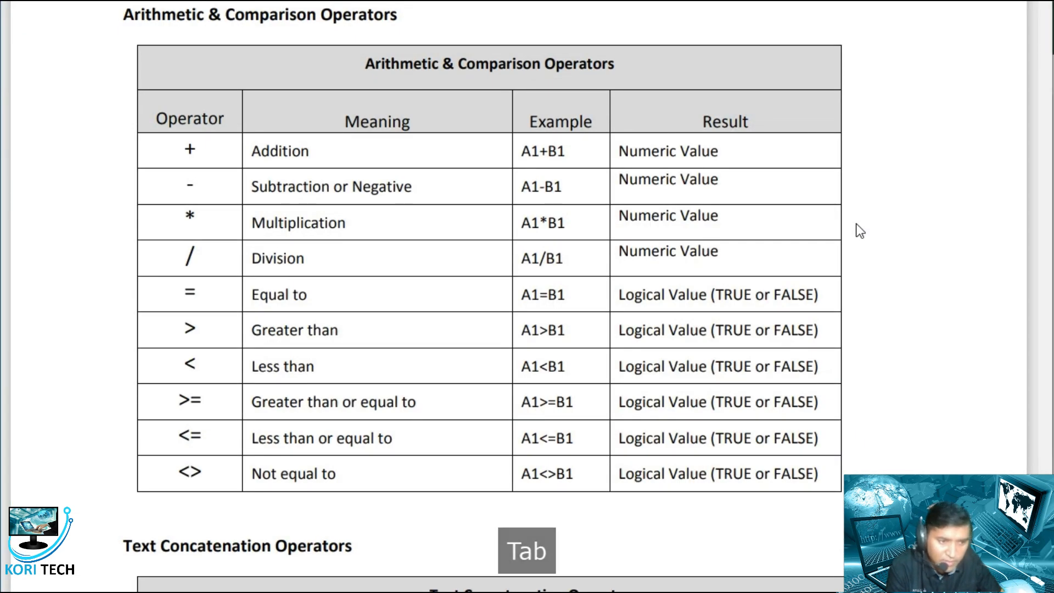
key(alt+Tab)
key(BackSpace)
text(eater )
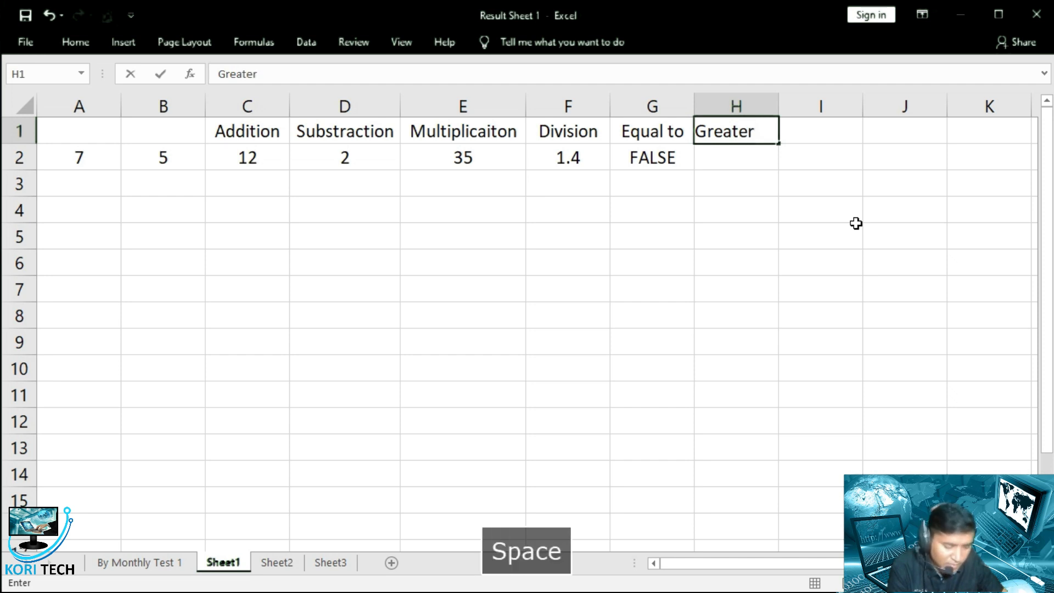
text(than)
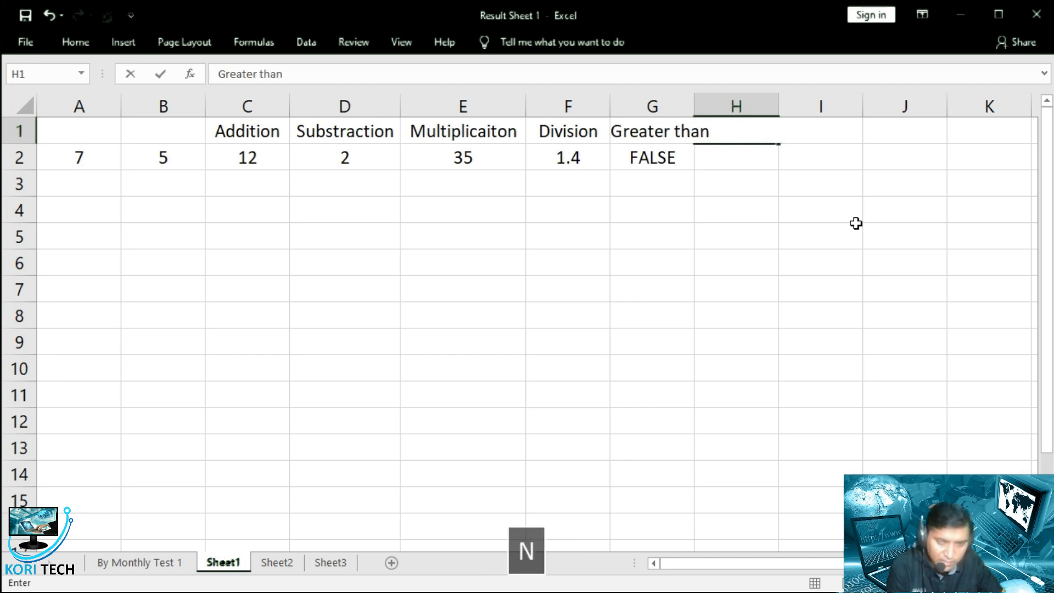
key(Return)
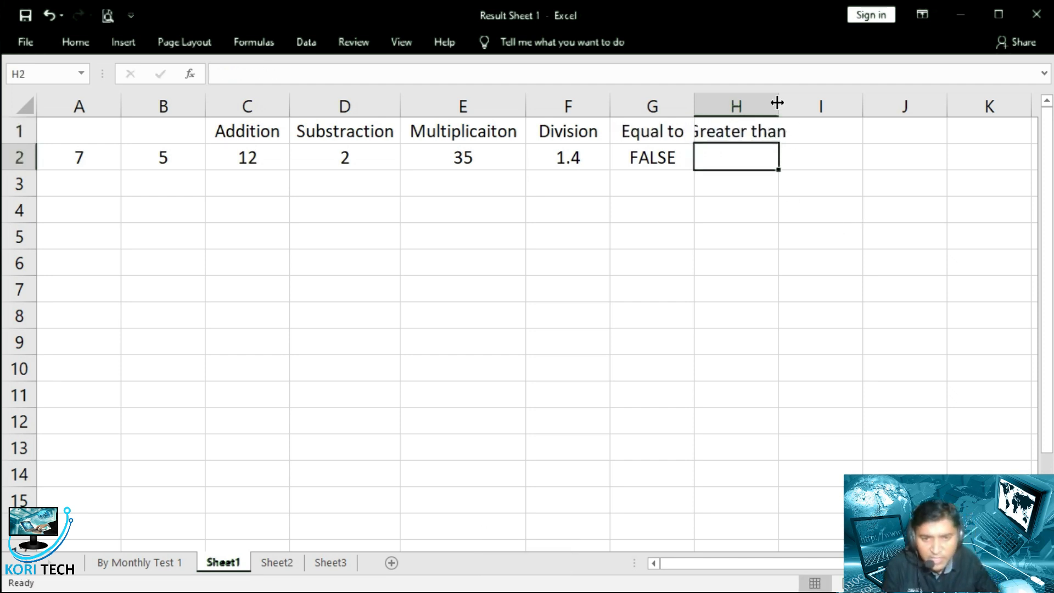
double_click(777, 103)
Enter the formula =A2>B2 in cell H2 to test whether the first number is greater.
text(=)
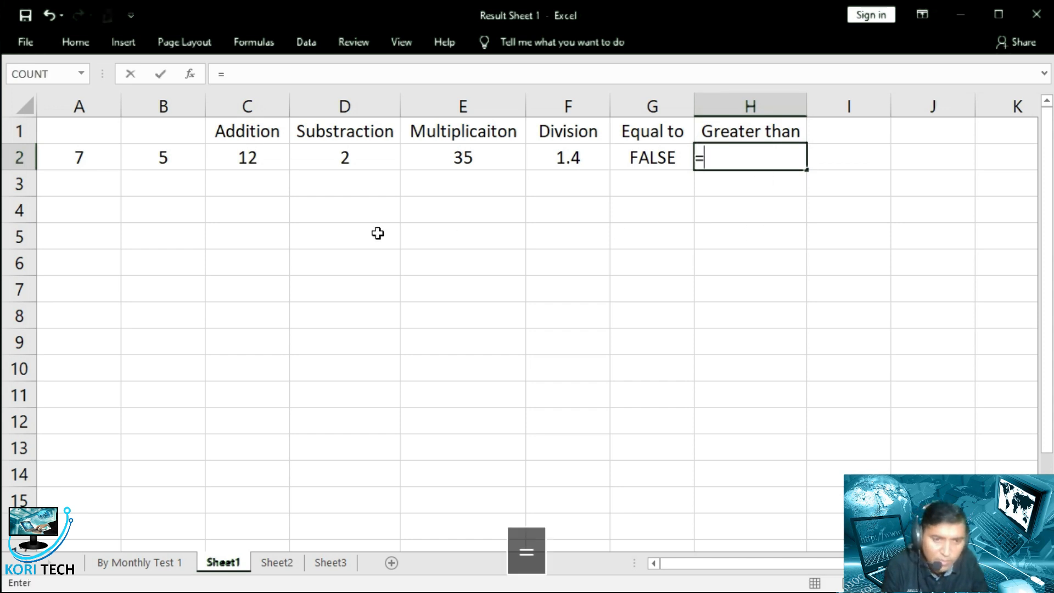
click(73, 158)
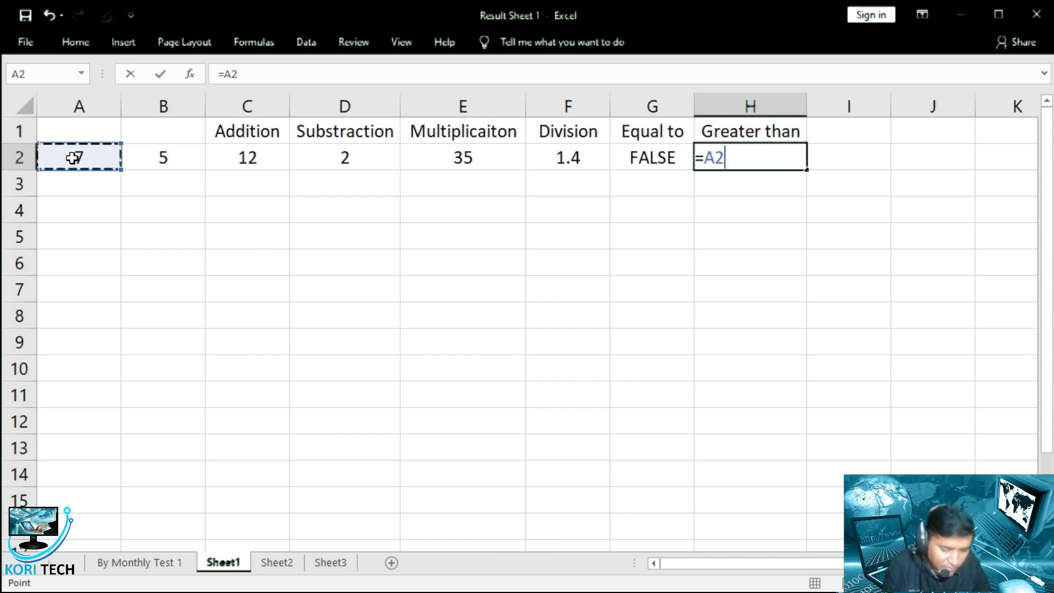
text(>)
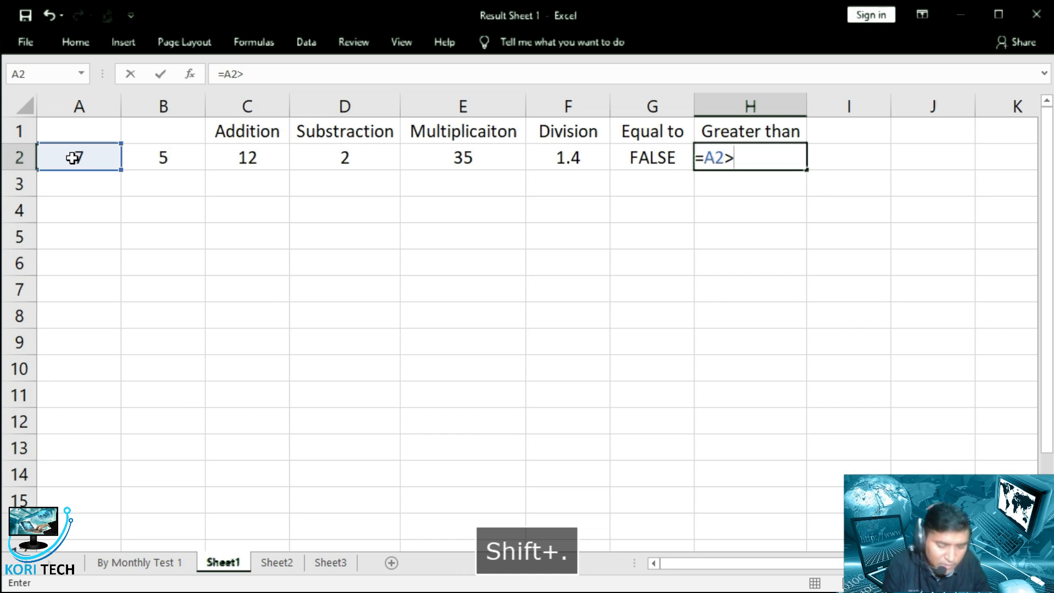
click(176, 159)
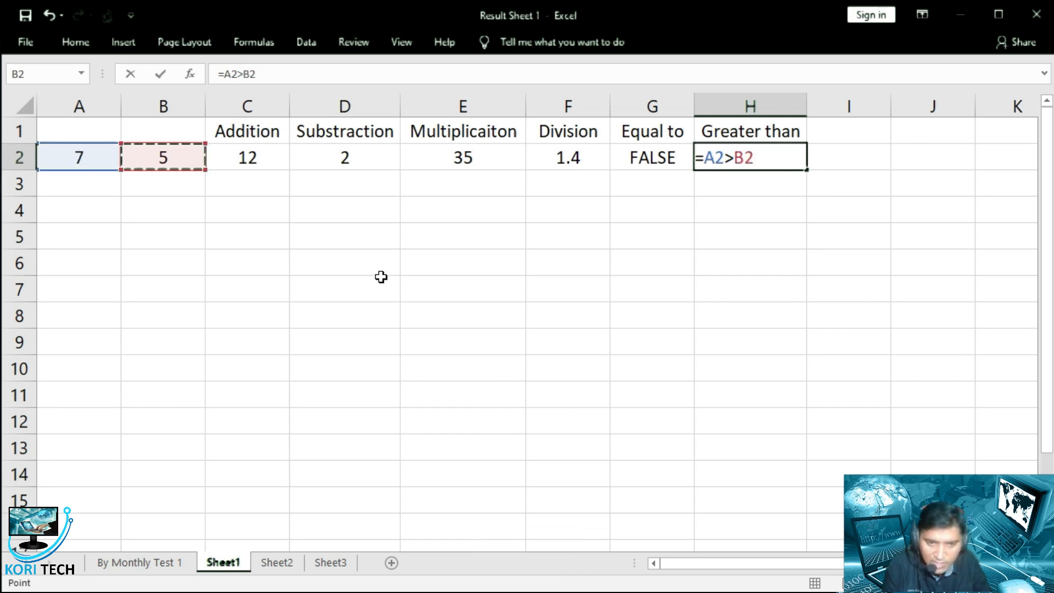
key(Return)
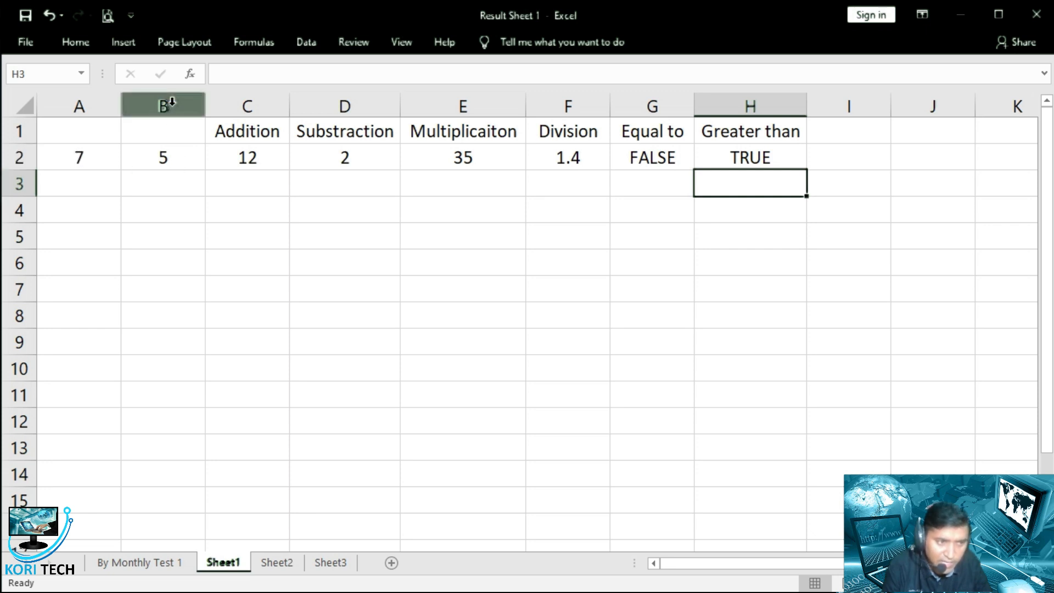
click(164, 165)
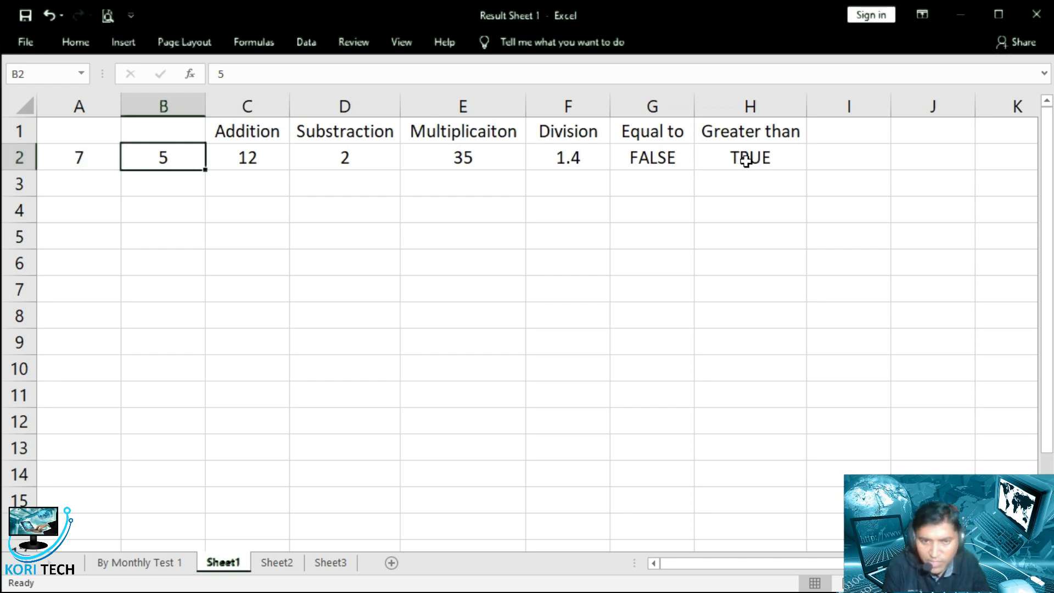
Check the operators reference document and enter the header "Less than" in cell I1 in Excel.
click(839, 132)
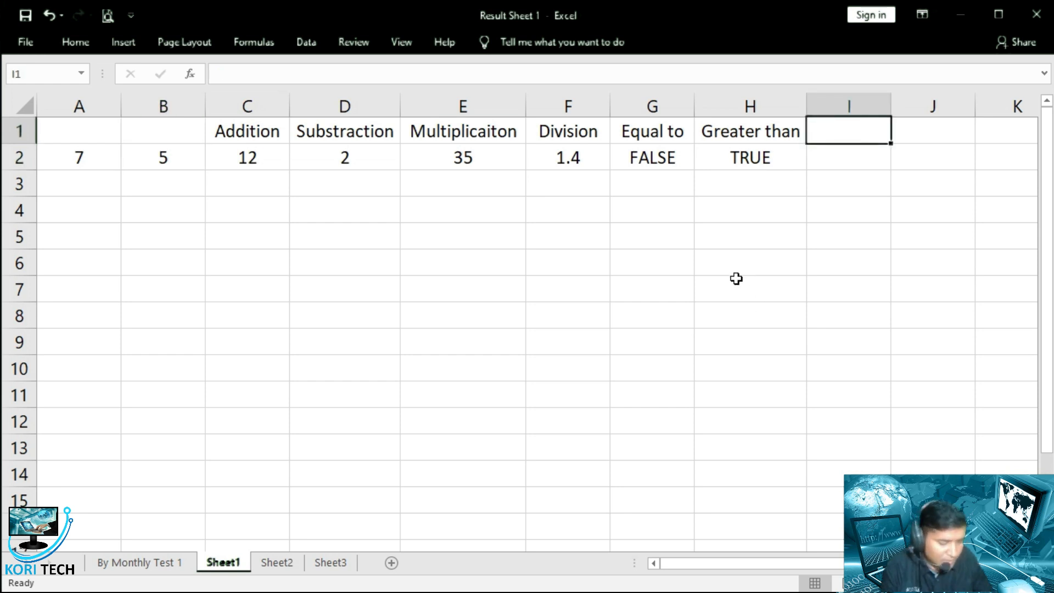
key(alt+Tab)
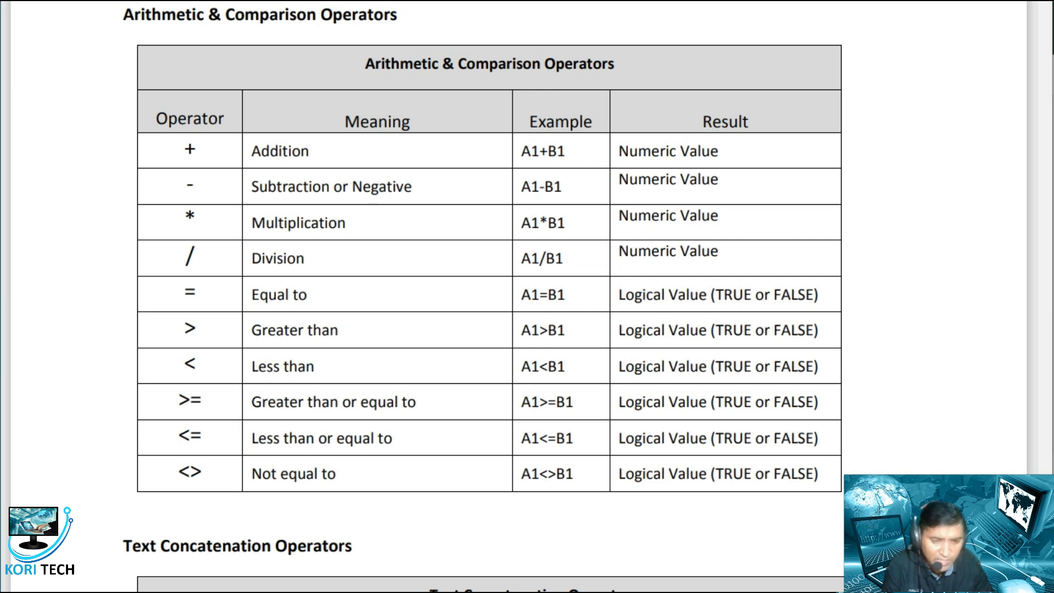
click(629, 591)
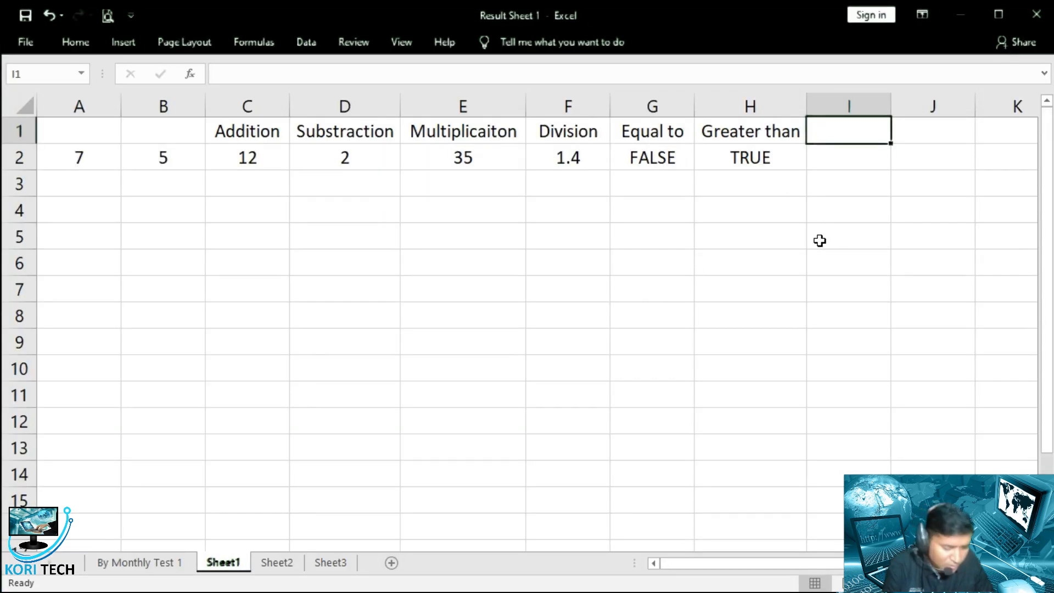
text(Less than)
key(Return)
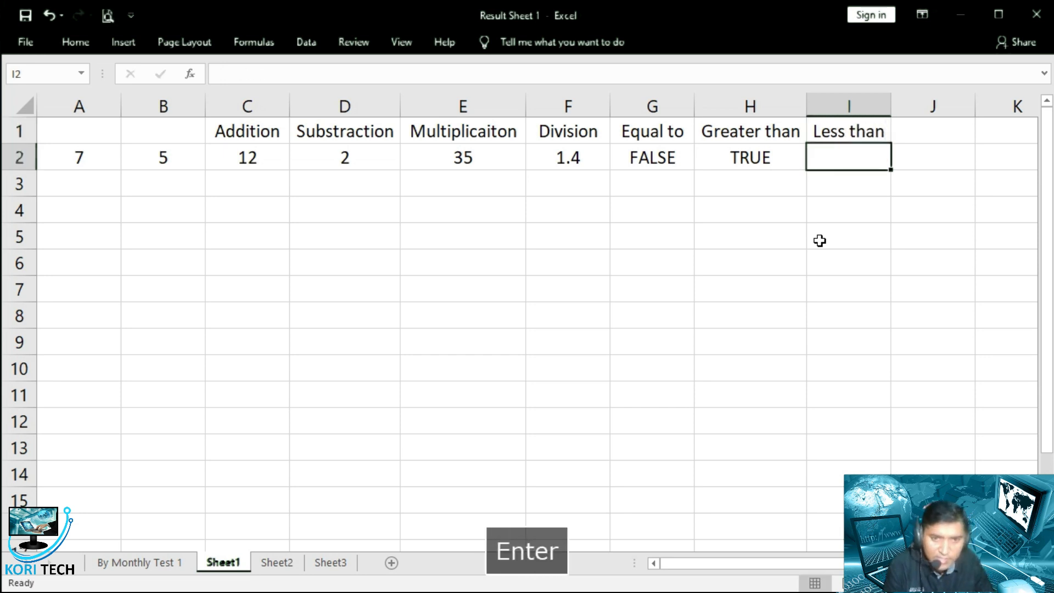
Enter the formula =A2<B2 in cell I2 to test whether the first number is less than the second.
text(=)
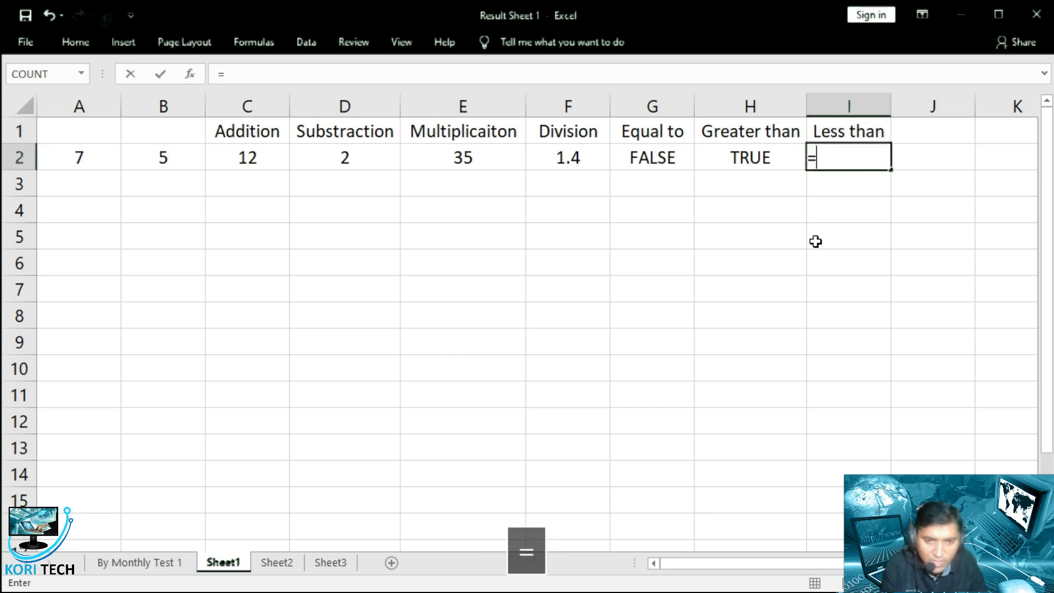
click(93, 160)
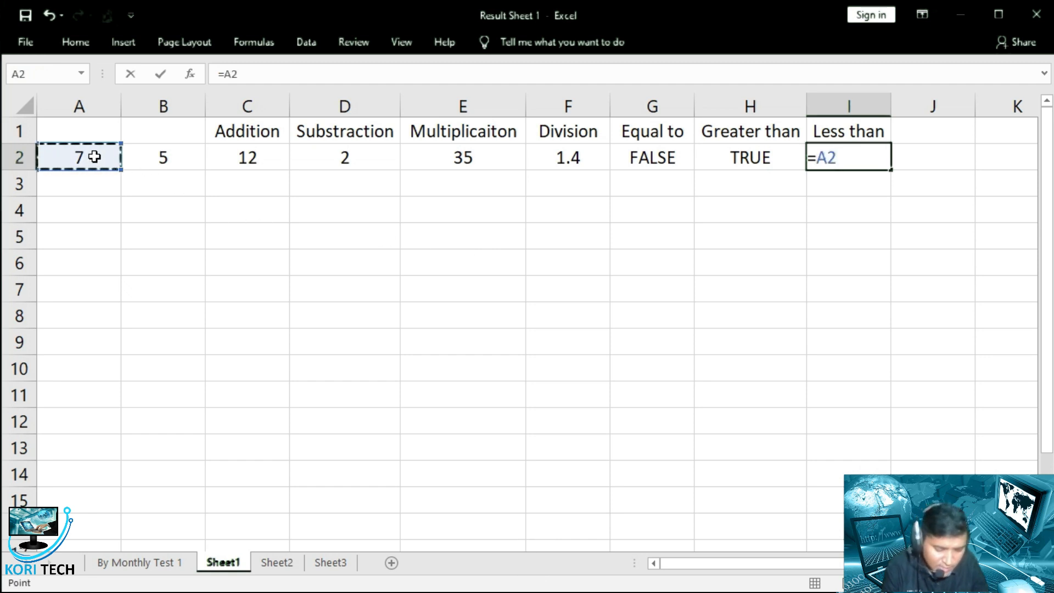
text(<)
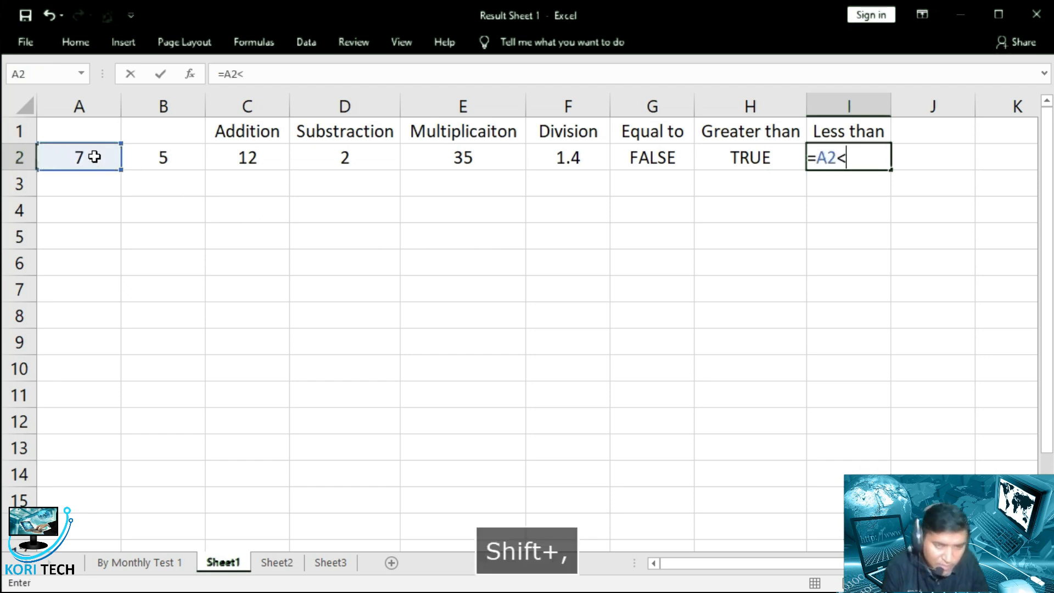
click(163, 161)
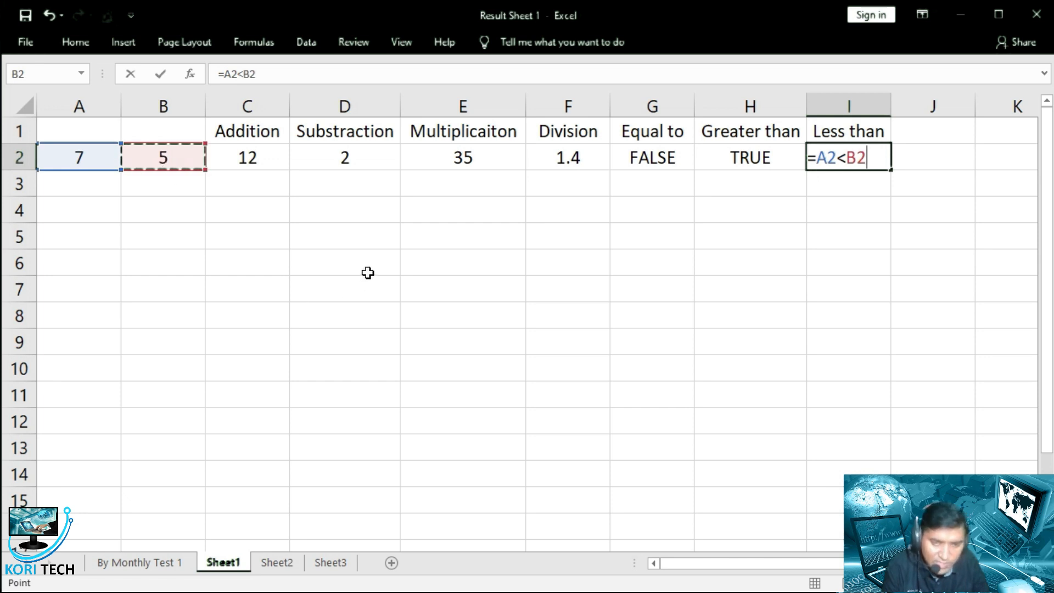
key(Return)
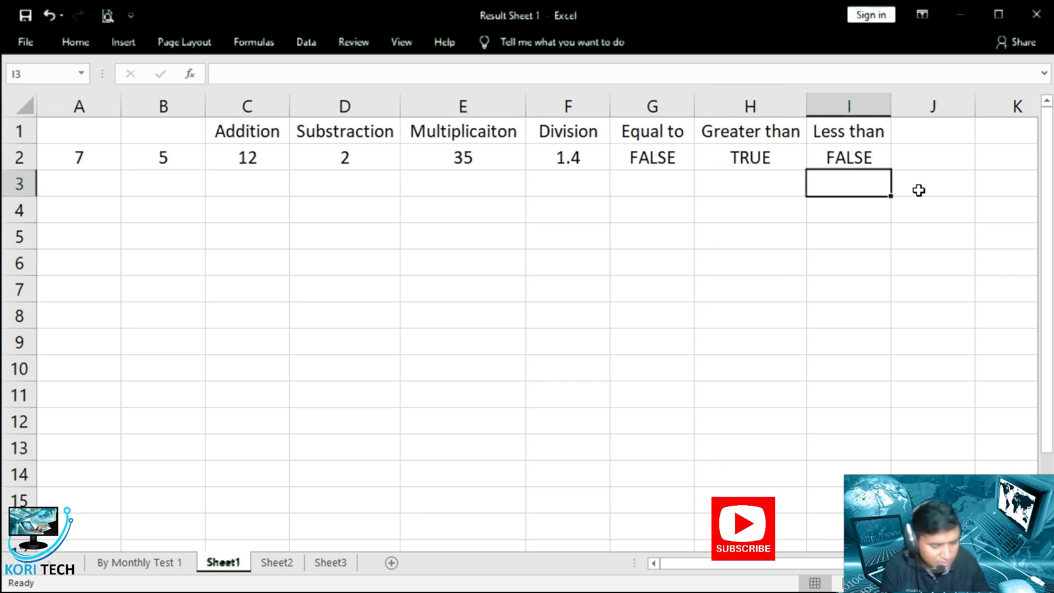
Check the operators reference document and enter the header "Greater than or equal to" in cell J1 in Excel.
key(alt+Tab)
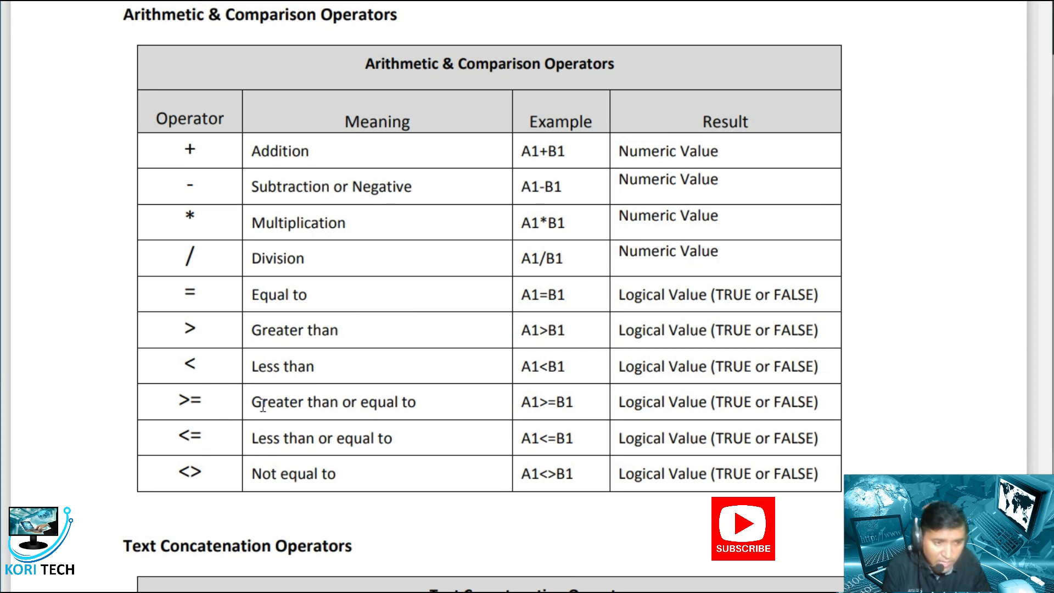
key(alt+Tab)
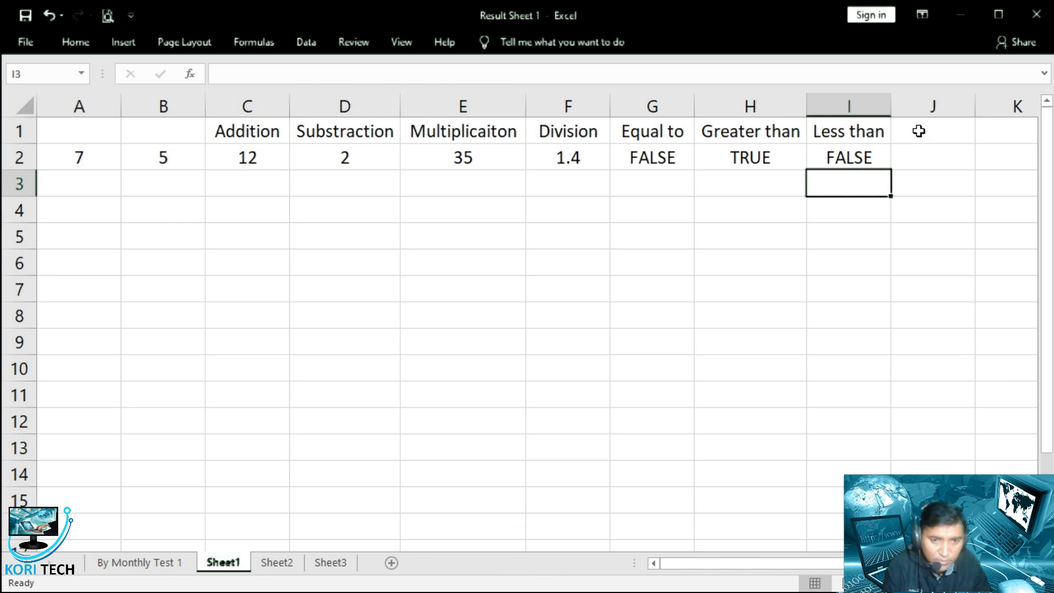
click(918, 130)
ctrl+scroll(872, 189, down, 2)
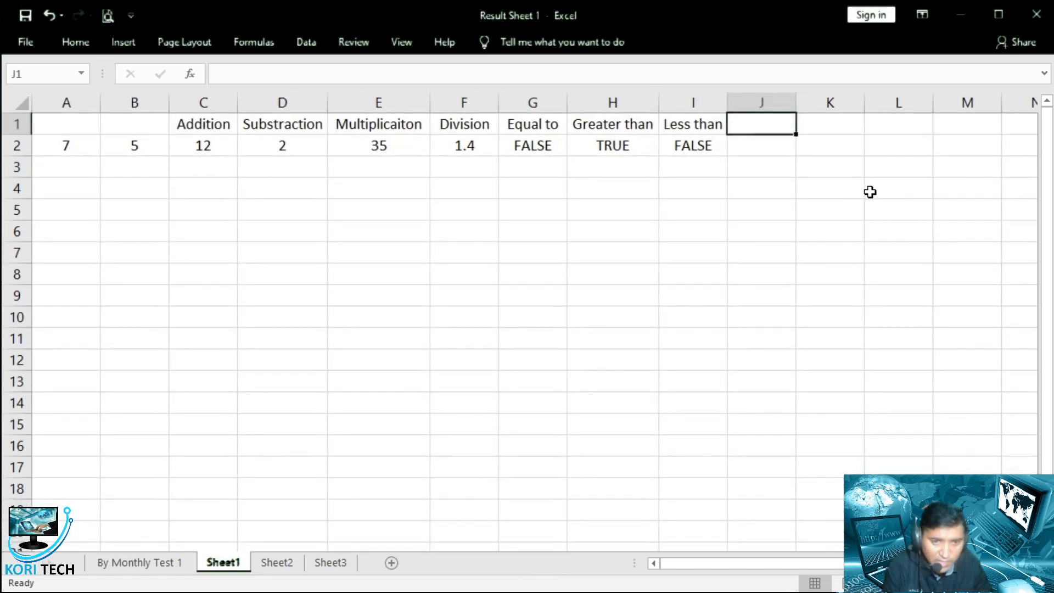
text(Grea)
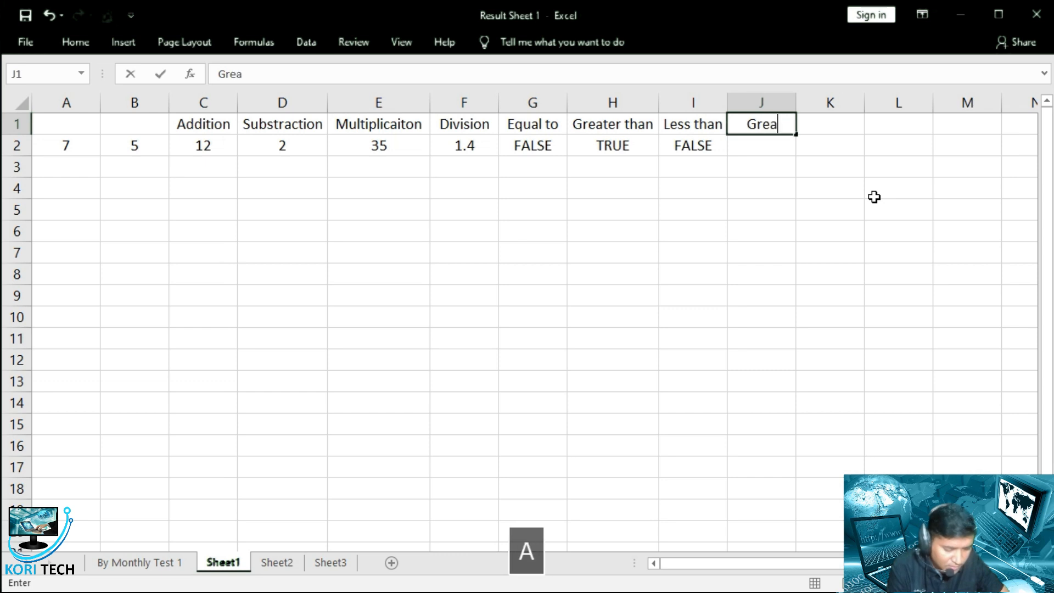
text(ter tha)
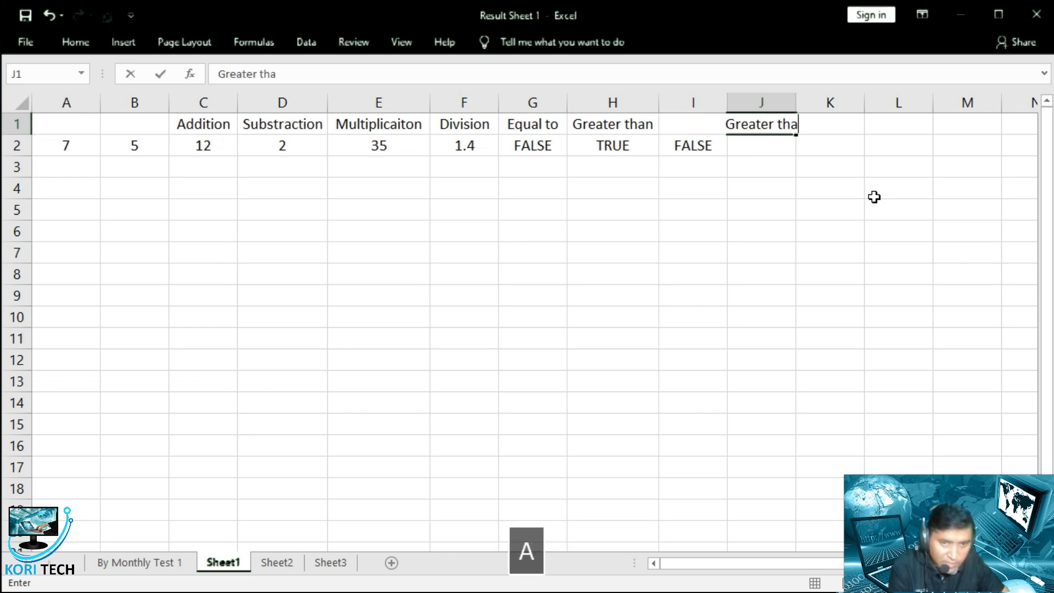
text(n or equal to)
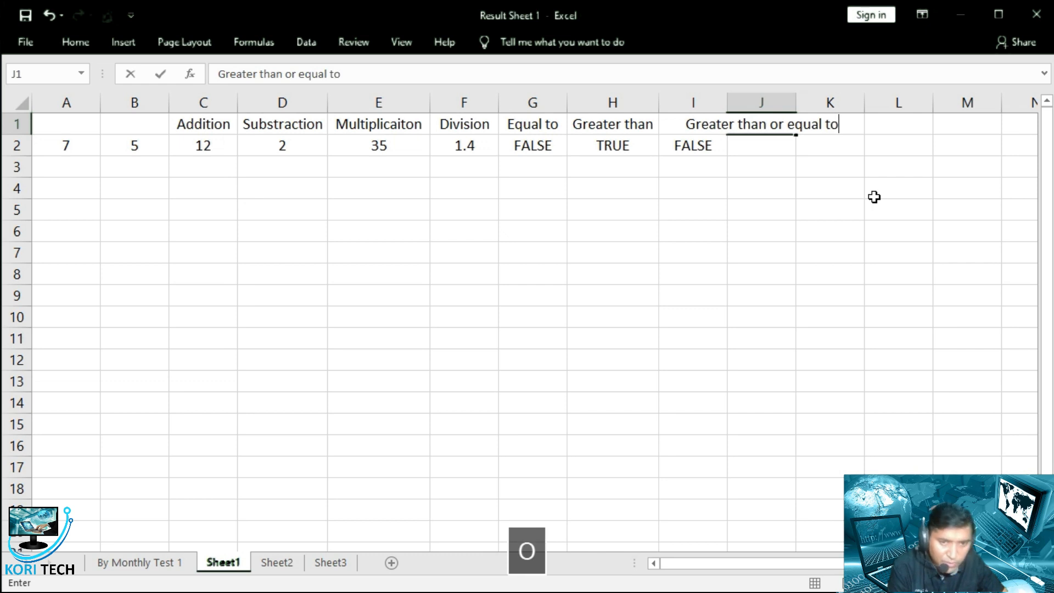
key(Return)
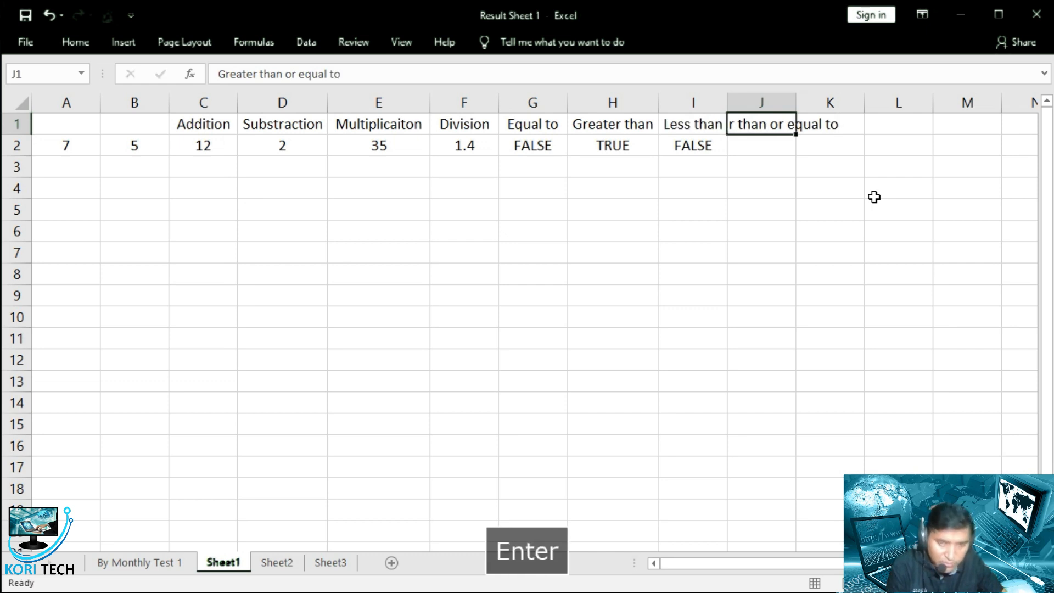
Wrap the text of the header in cell J1 and widen column J slightly.
click(774, 125)
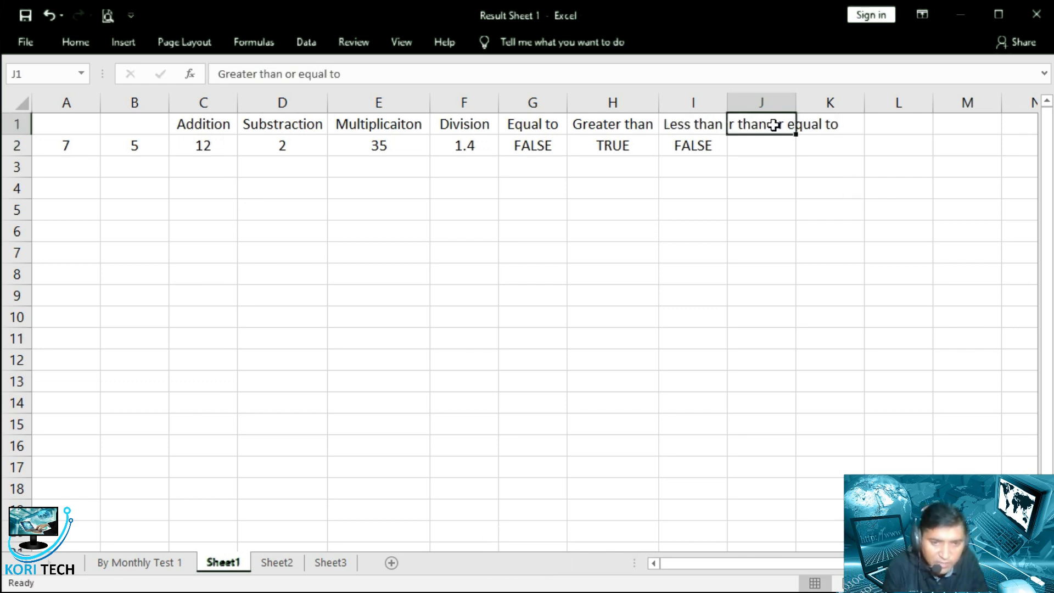
double_click(73, 37)
click(410, 74)
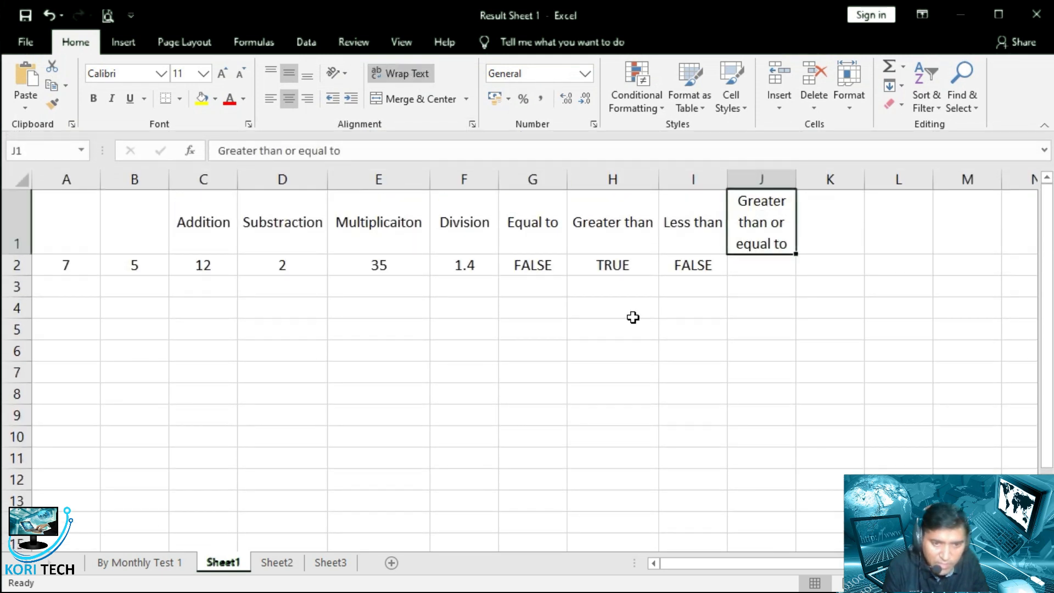
drag(795, 181, 809, 177)
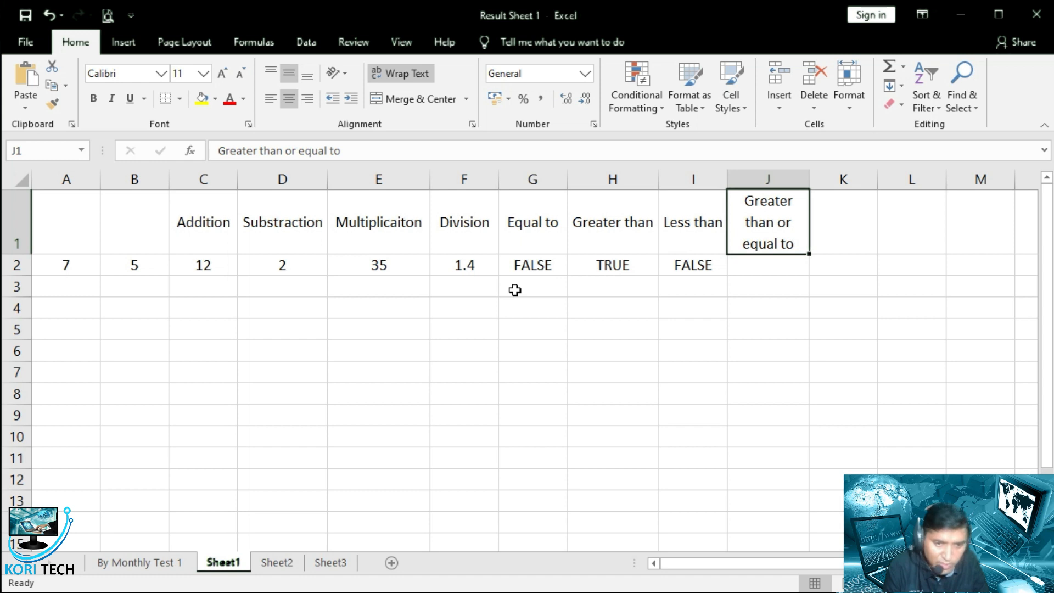
Enter the formula =A2>=B2 in cell J2 and check its operator against the operators reference document.
click(782, 277)
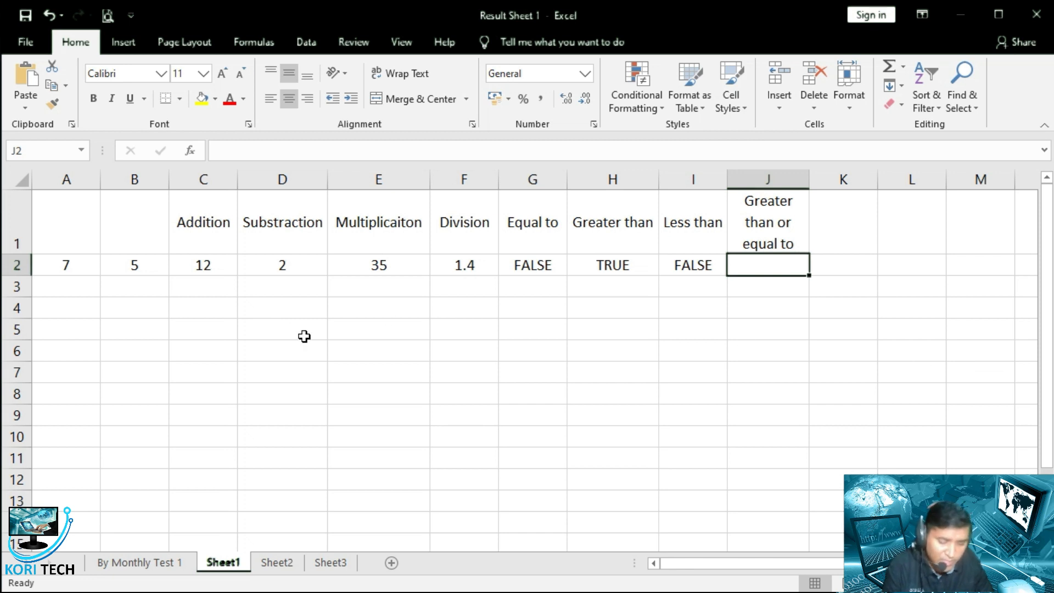
text(=)
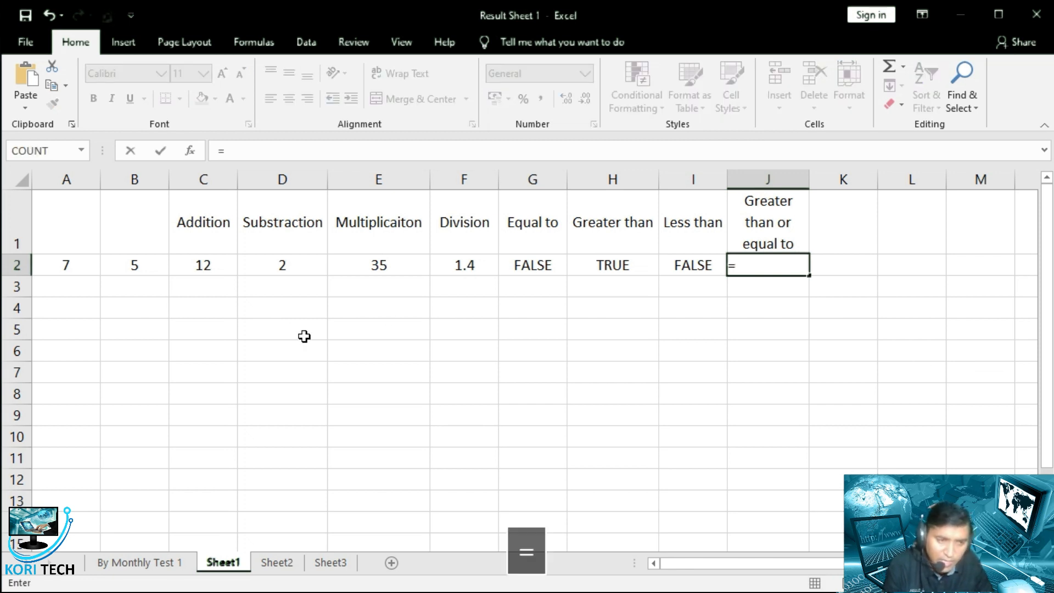
click(70, 265)
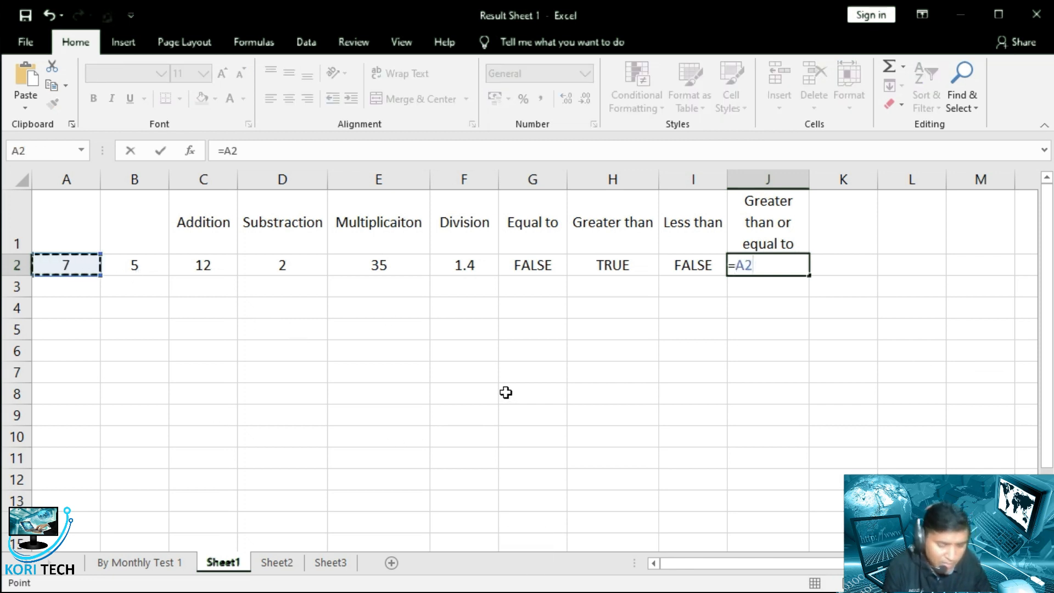
text(>)
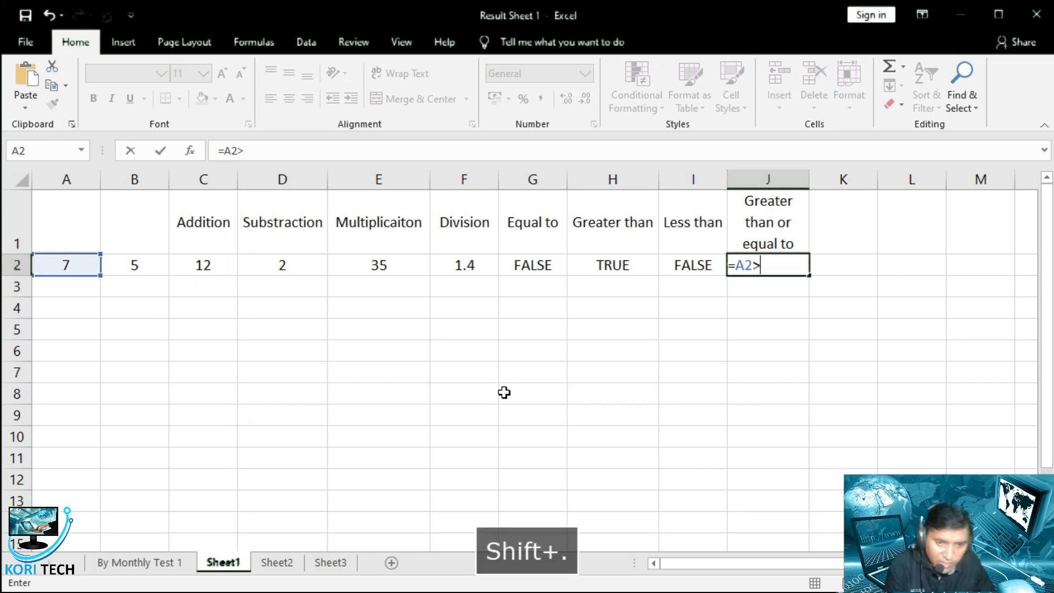
text(=)
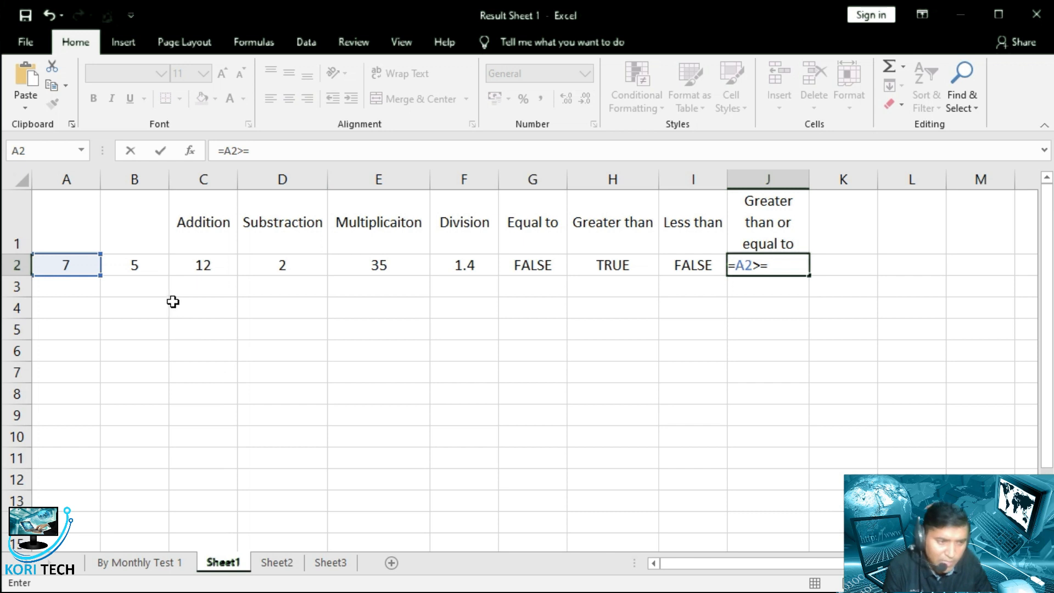
click(146, 262)
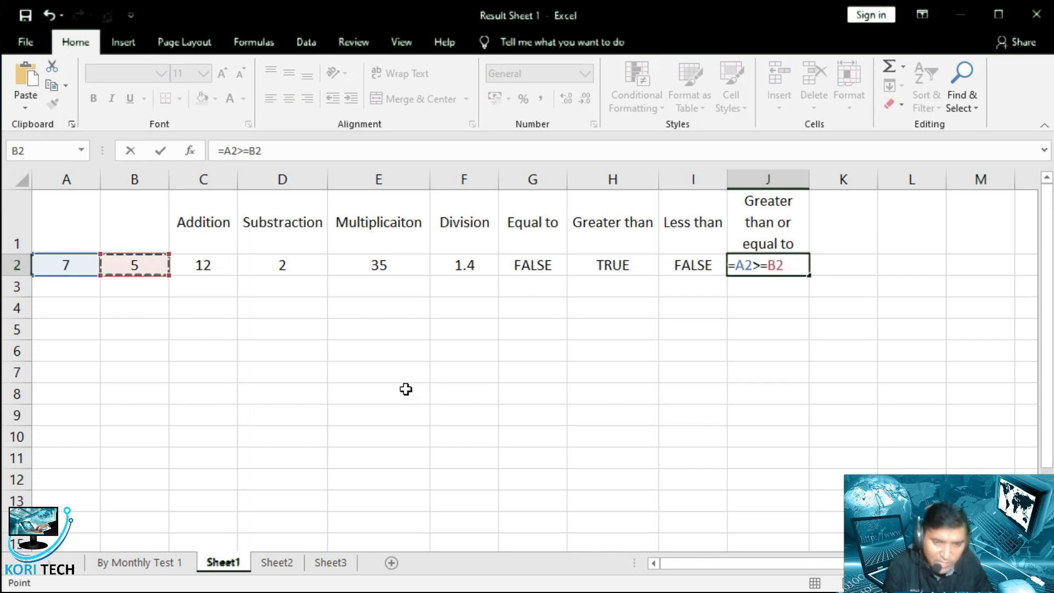
key(Return)
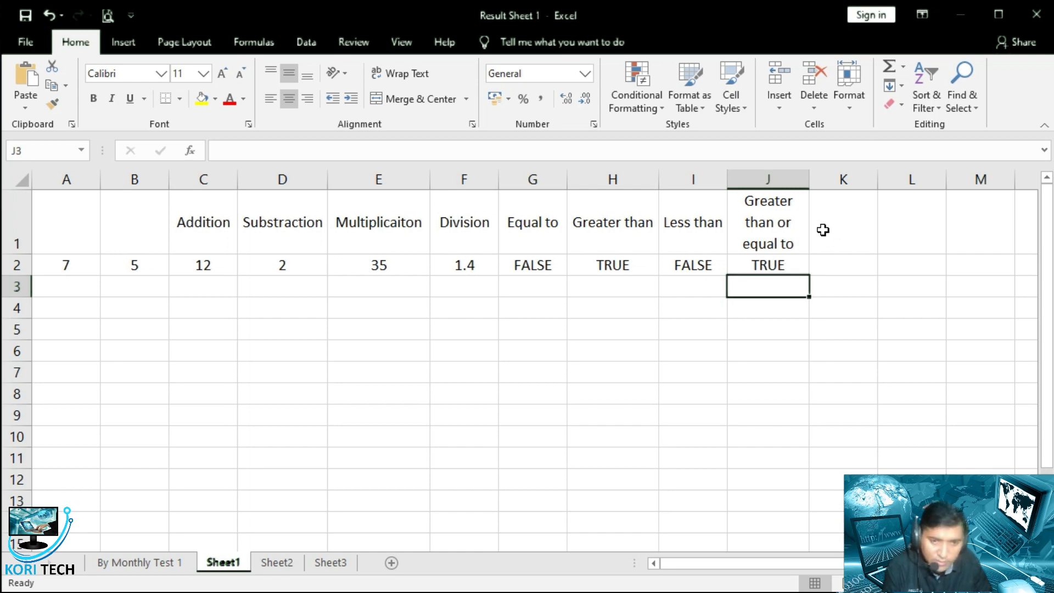
key(alt+Tab)
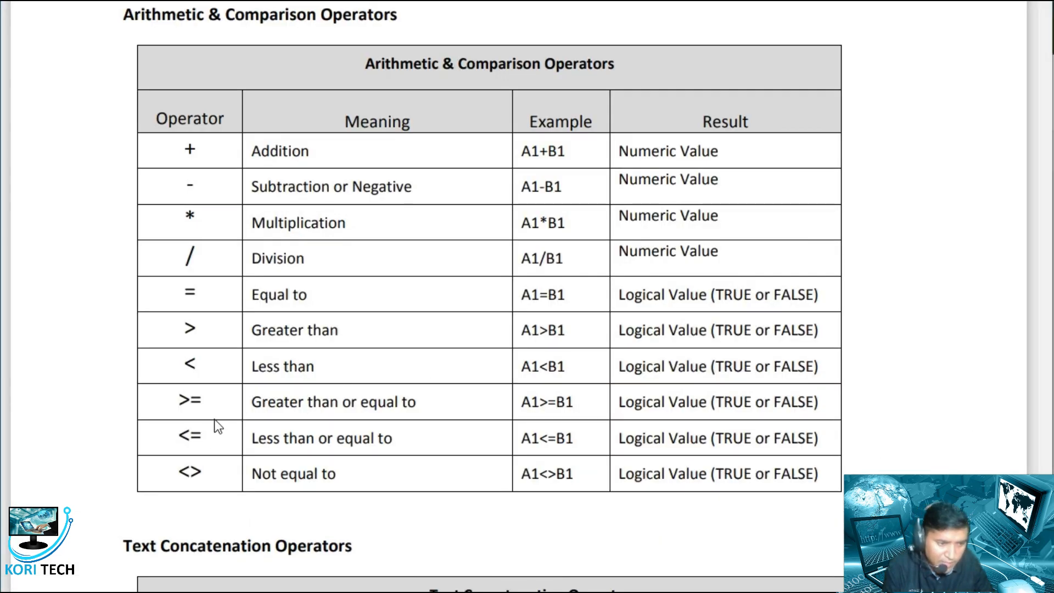
key(alt+Tab)
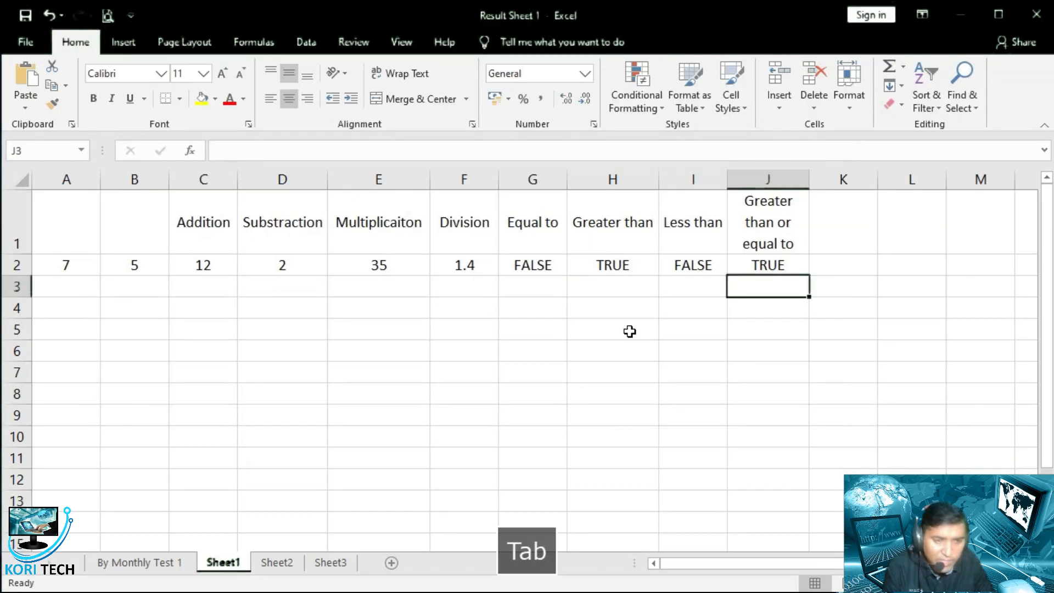
double_click(765, 267)
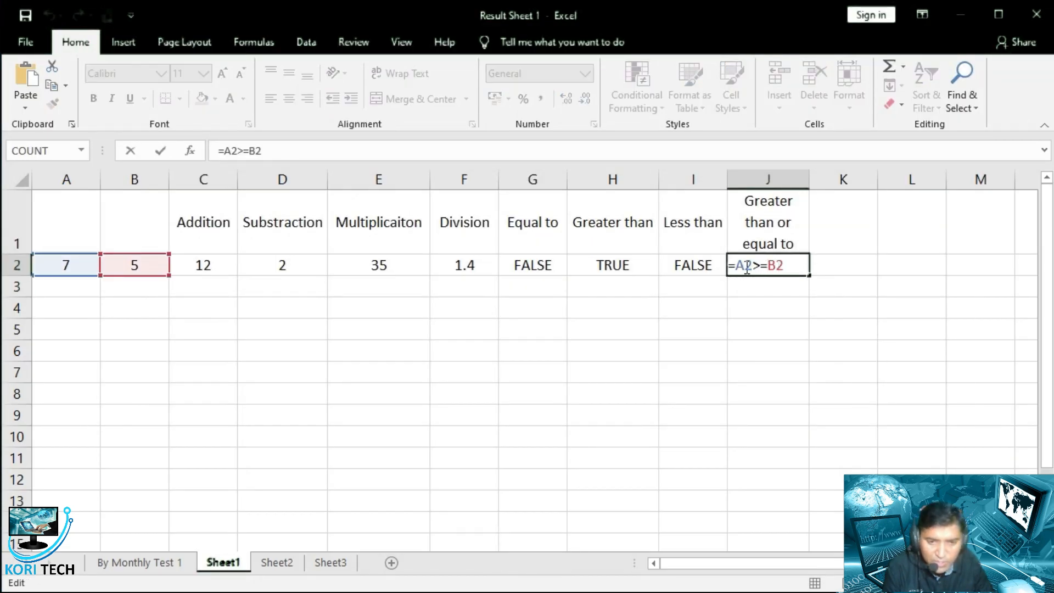
key(Escape)
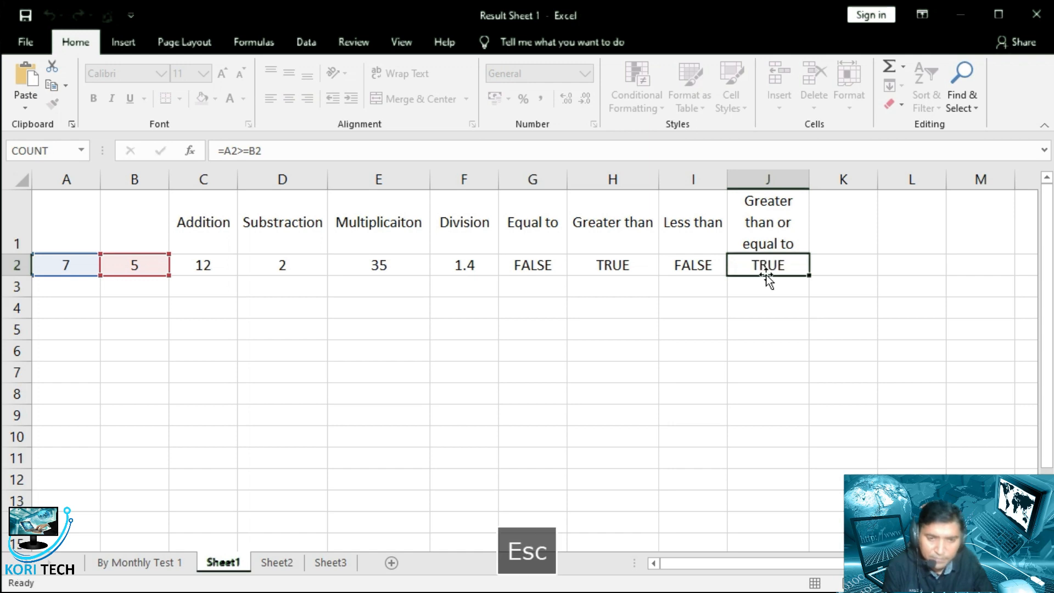
Check the operators reference document and enter the header "Less than or Equal to" in cell K1 in Excel.
key(alt+Tab)
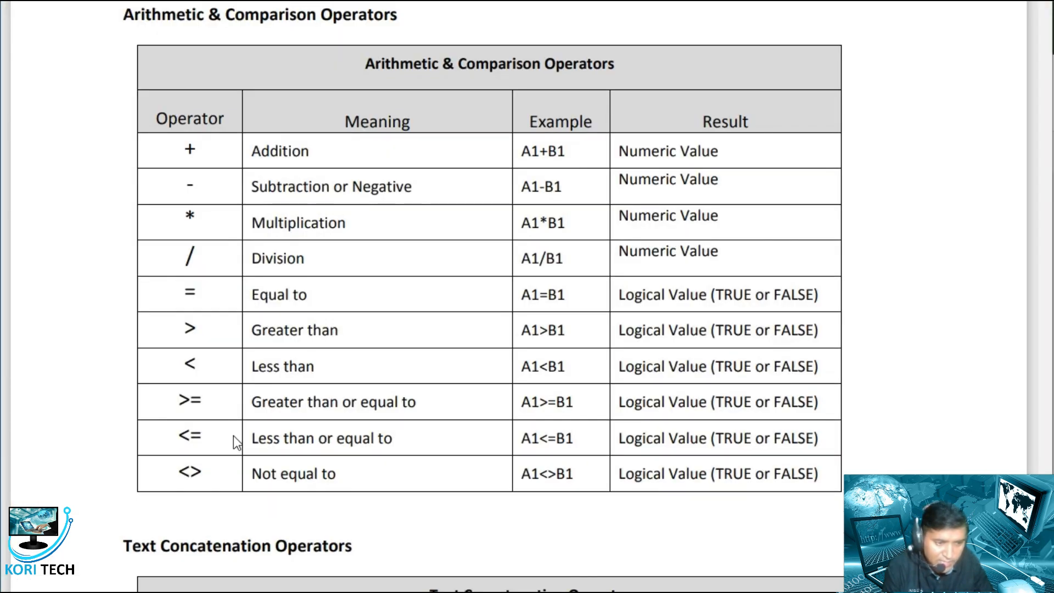
key(alt+Tab)
click(838, 216)
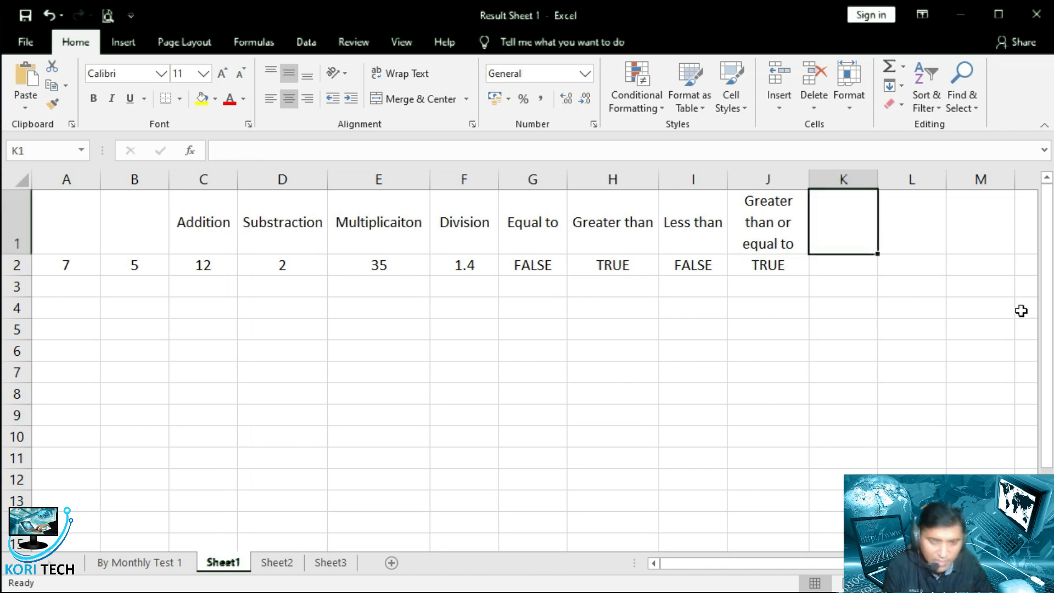
text(Less )
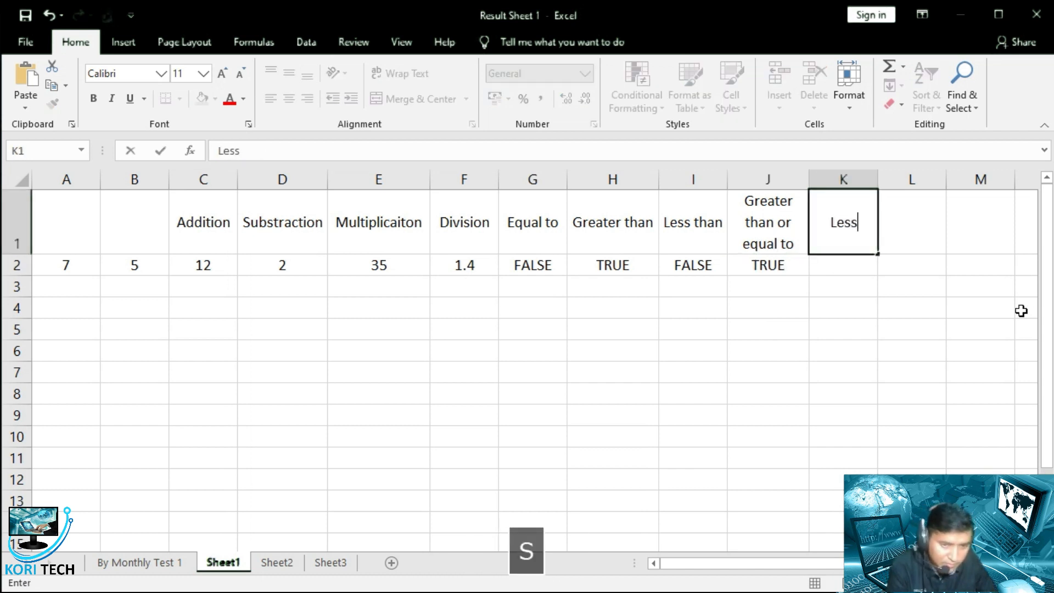
text(than or )
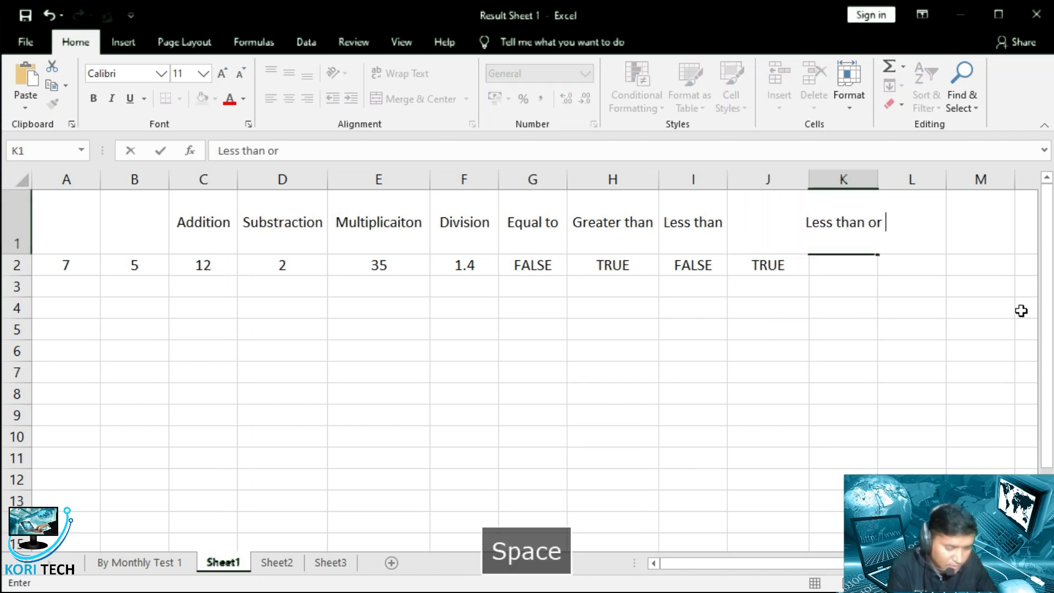
text(Equal )
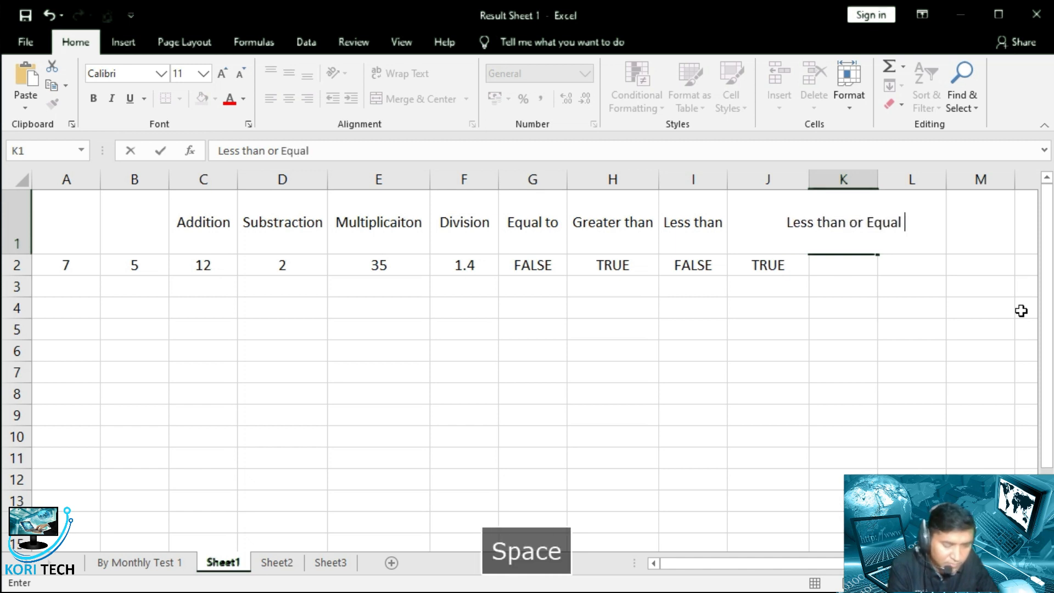
text(to)
key(Return)
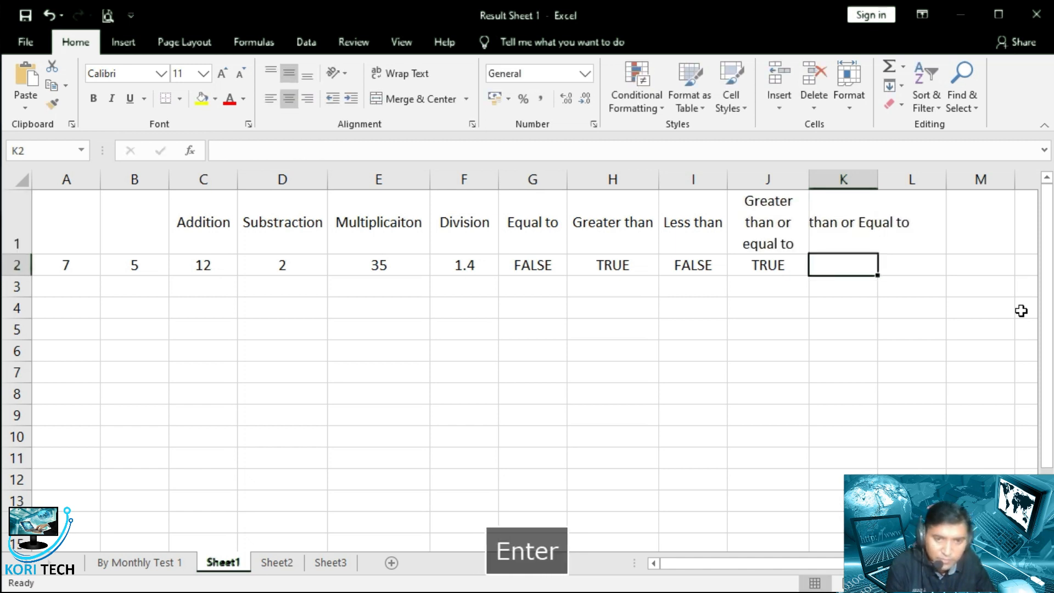
Wrap the text of the header in cell K1 and select cell K2 below it.
key(Up)
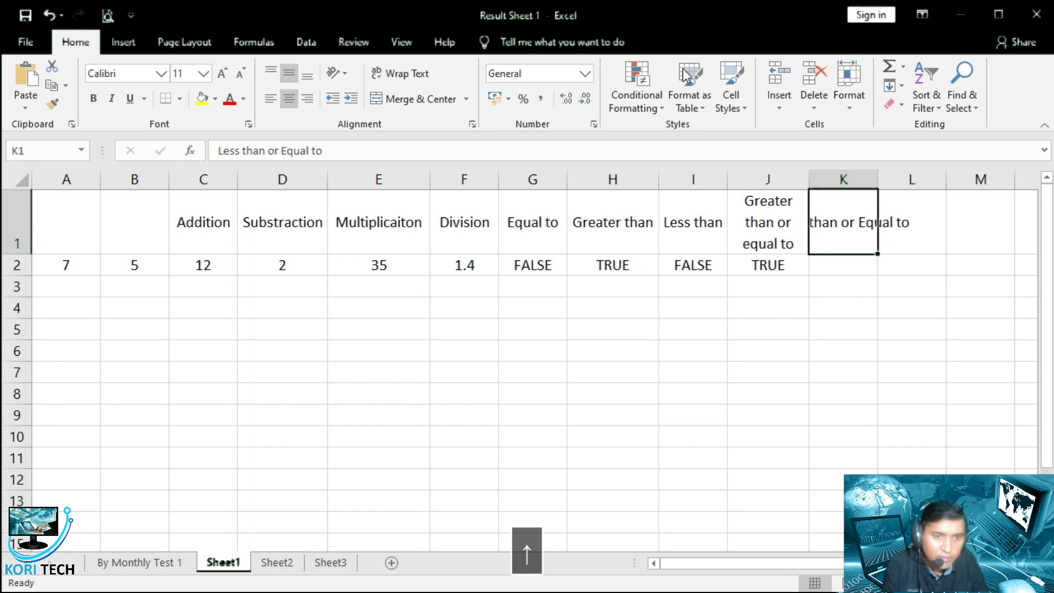
click(412, 80)
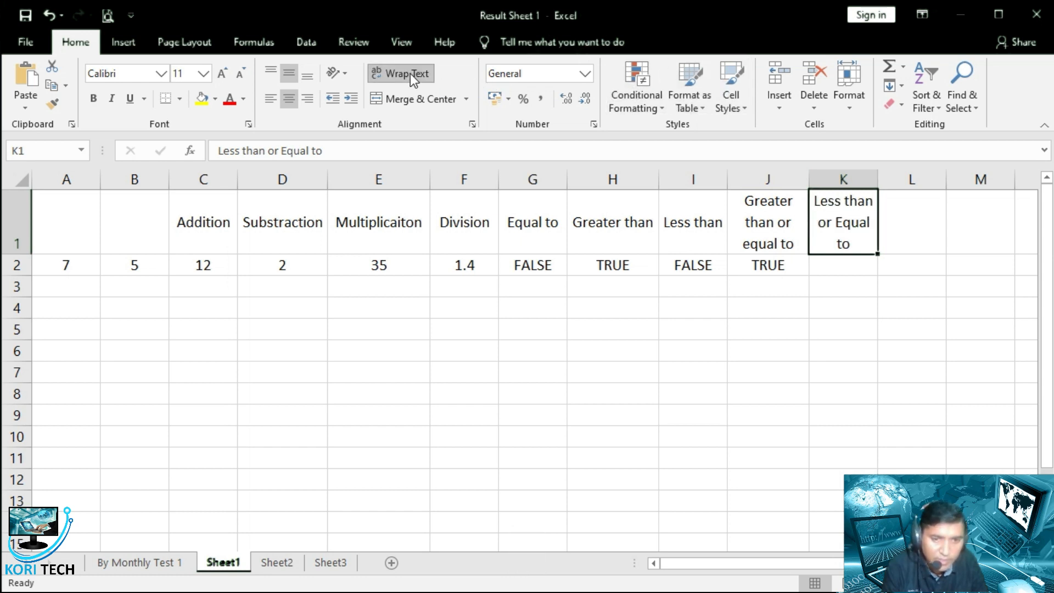
click(848, 266)
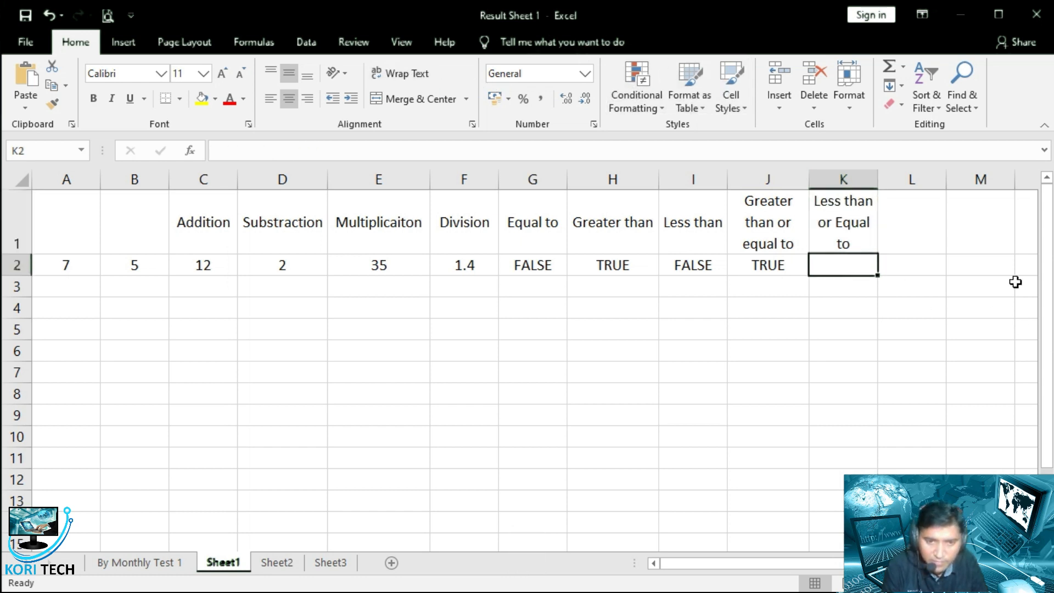
Enter the formula =A2<=B2 in cell K2 and save the workbook.
text(=)
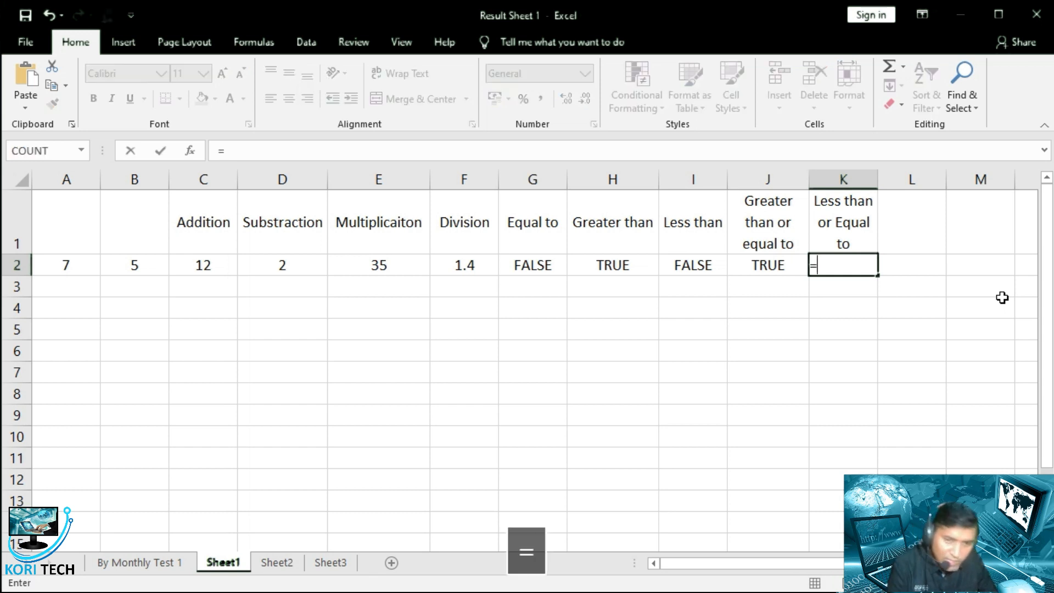
click(85, 263)
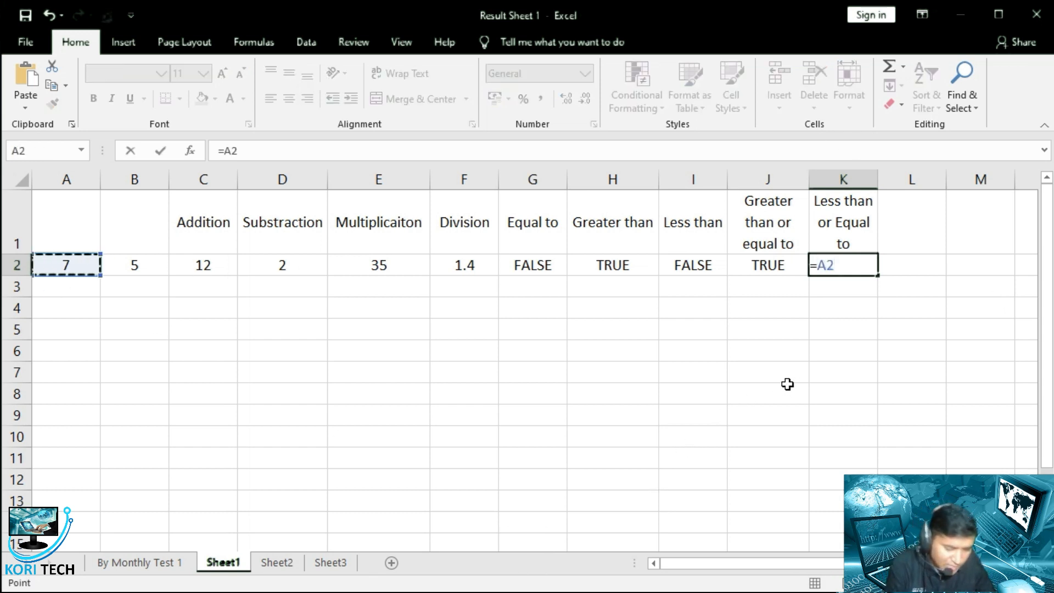
text(<=)
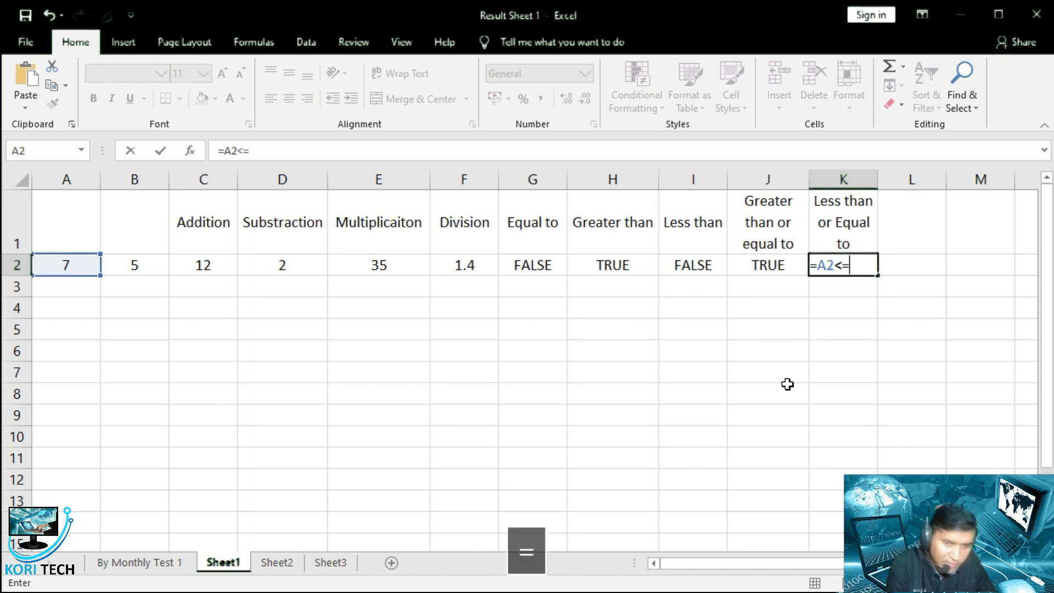
click(145, 266)
key(Return)
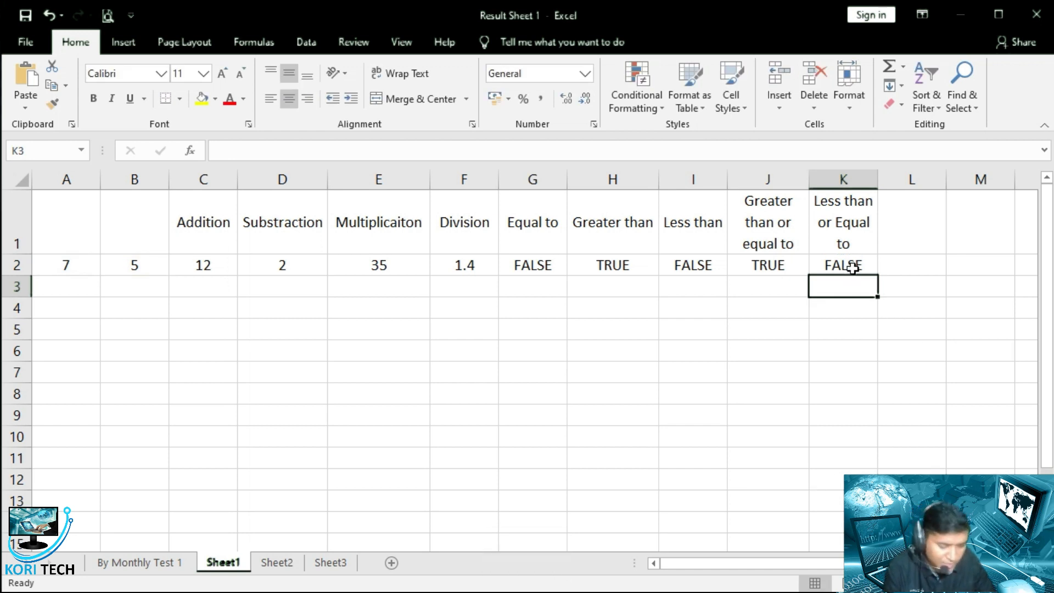
key(ctrl+s)
Check the operators reference document, enter the header "Not Equal to" in cell L1 in Excel and wrap its text.
key(alt+Tab)
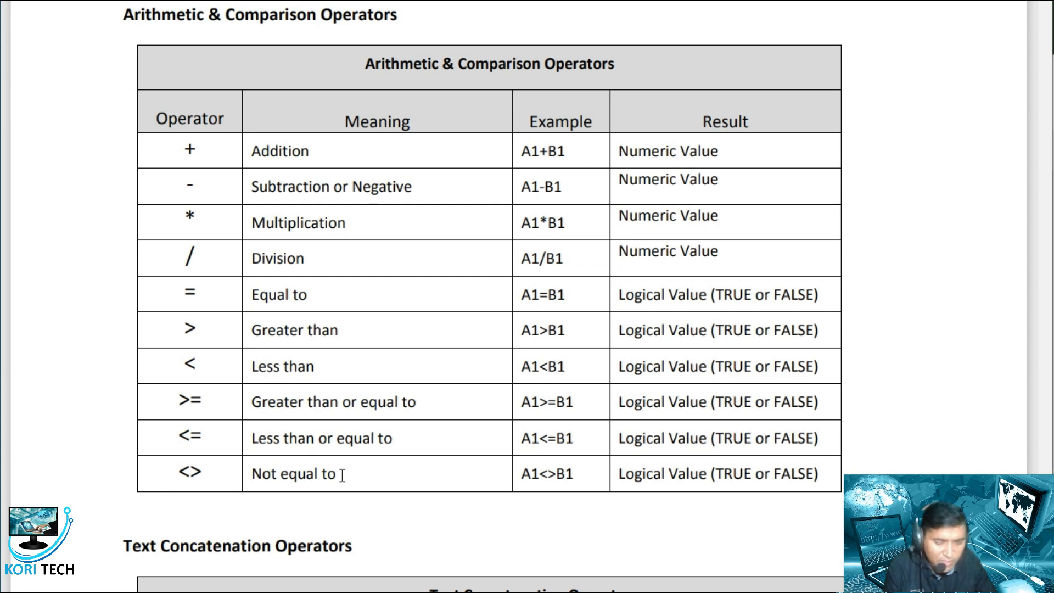
key(alt+Tab)
click(903, 239)
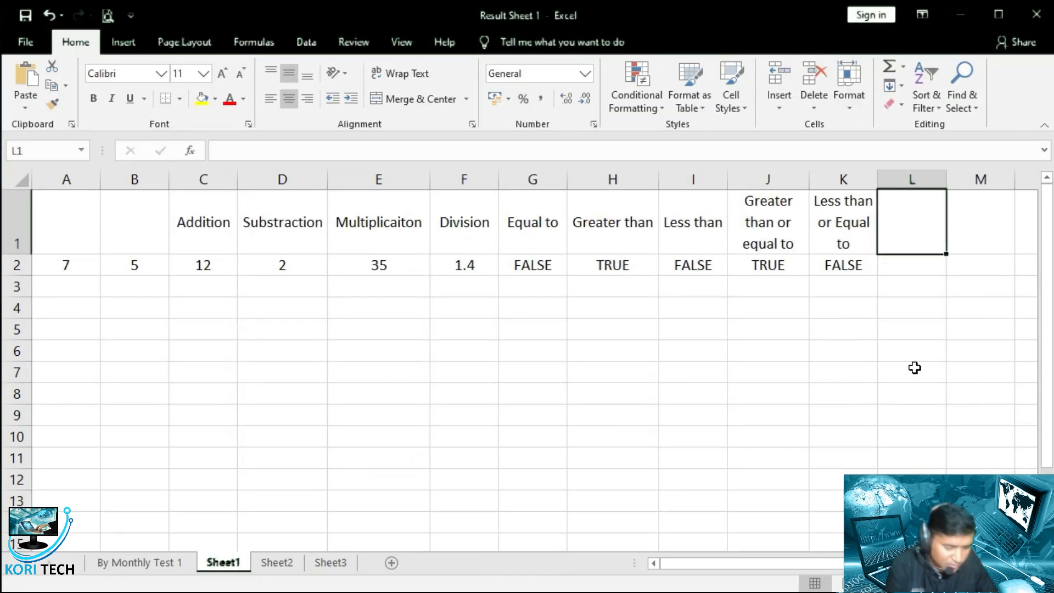
text(Not Equal to)
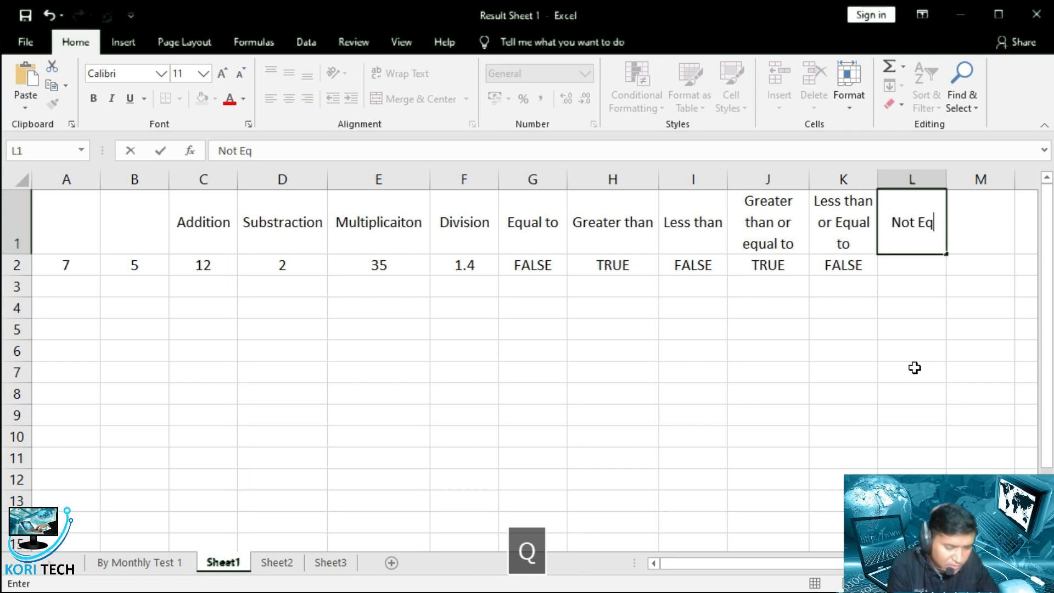
key(Return)
key(Up)
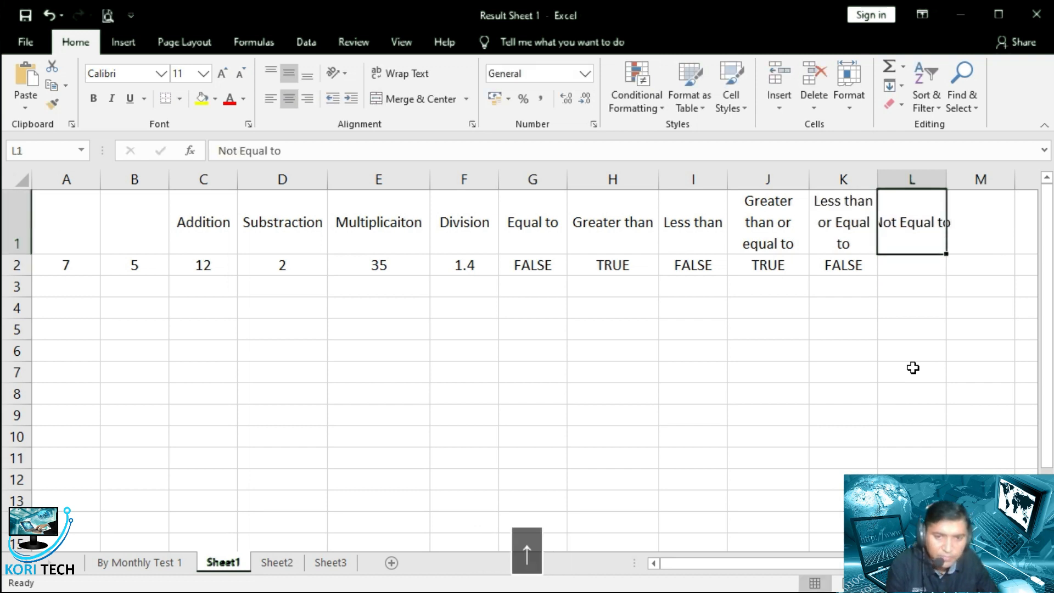
click(405, 73)
Enter the formula =A2<>B2 in cell L2 under the "Not Equal to" header.
click(906, 265)
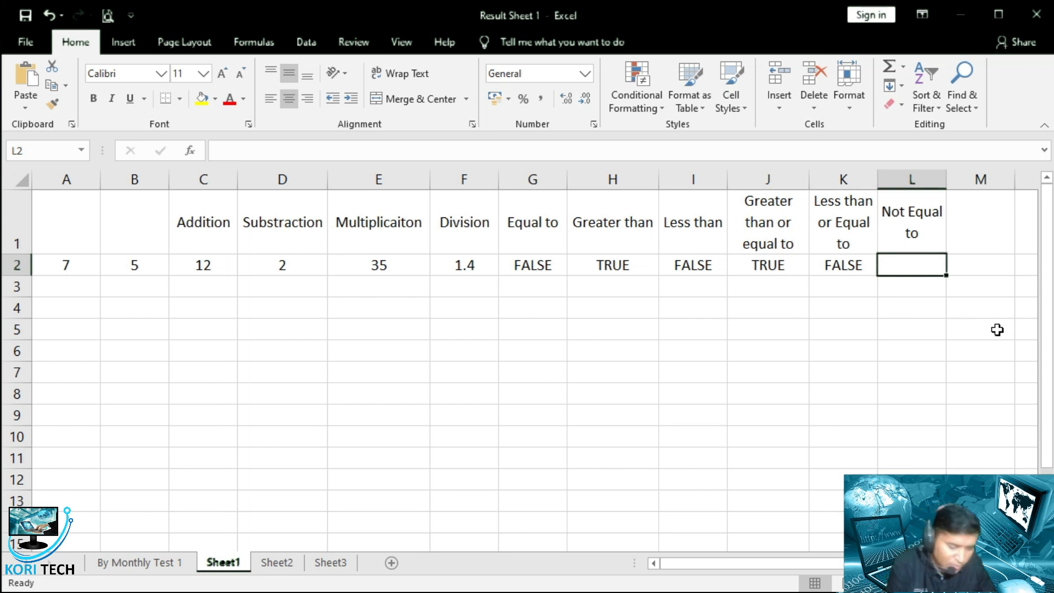
text(=)
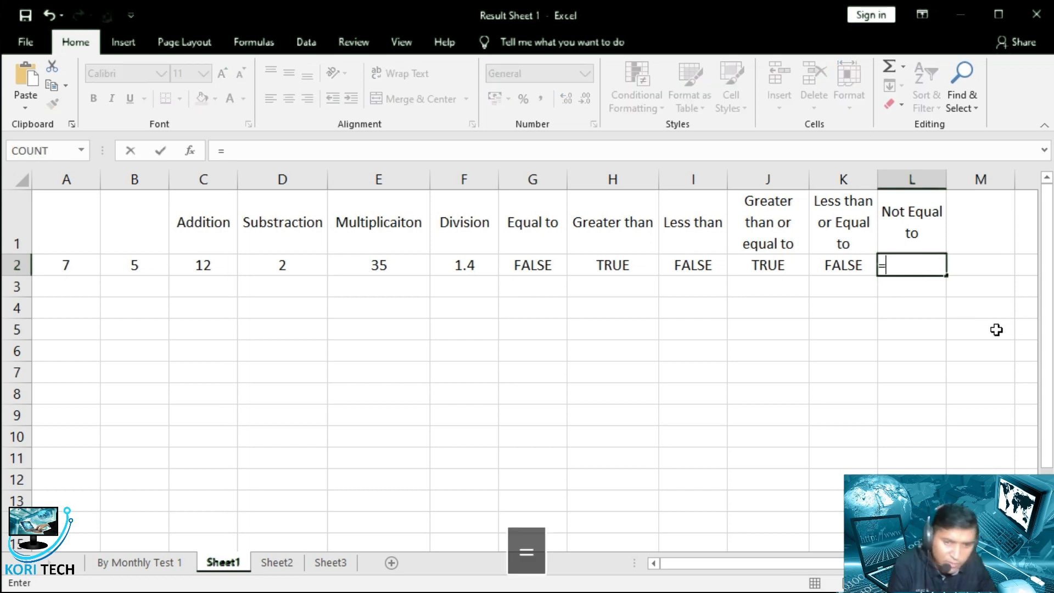
click(72, 266)
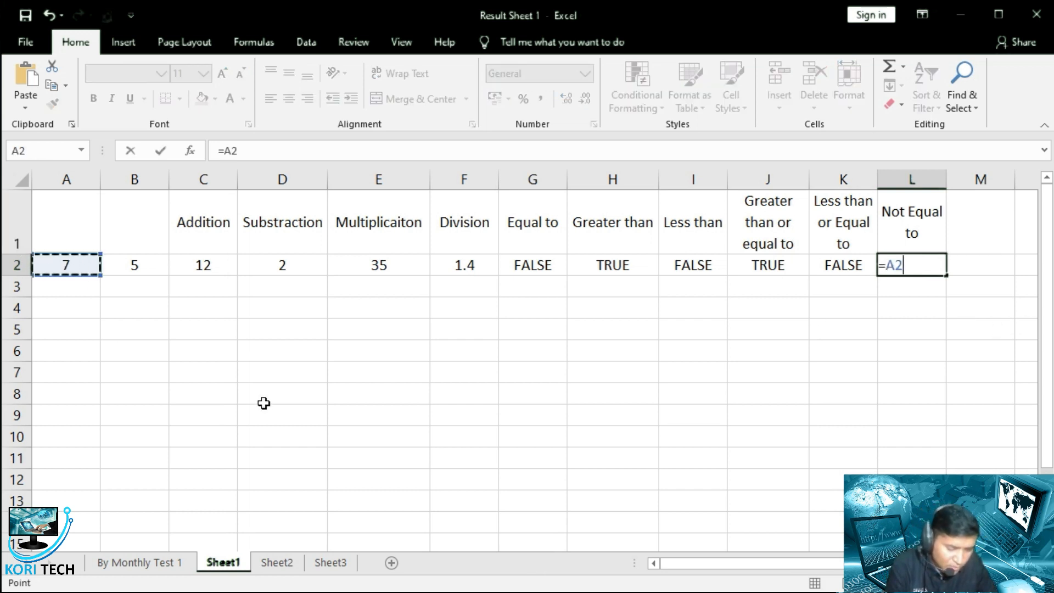
text(<>)
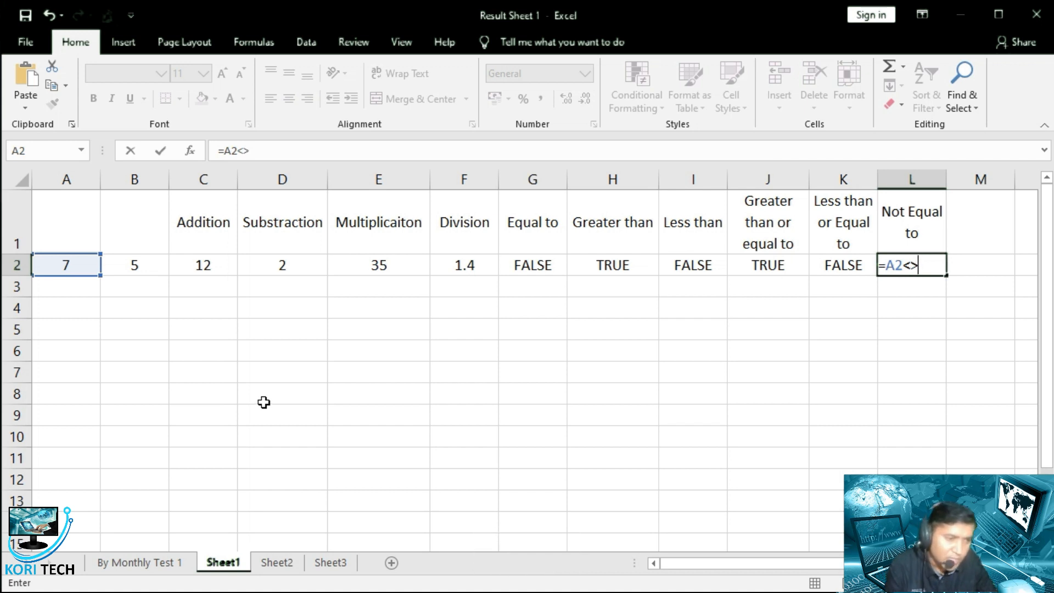
click(143, 268)
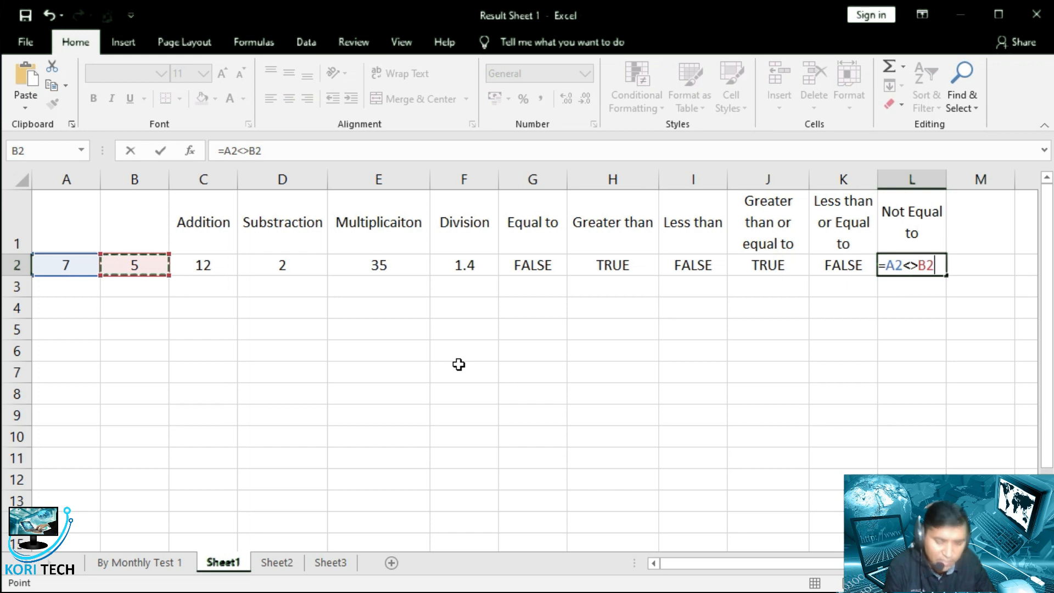
key(Return)
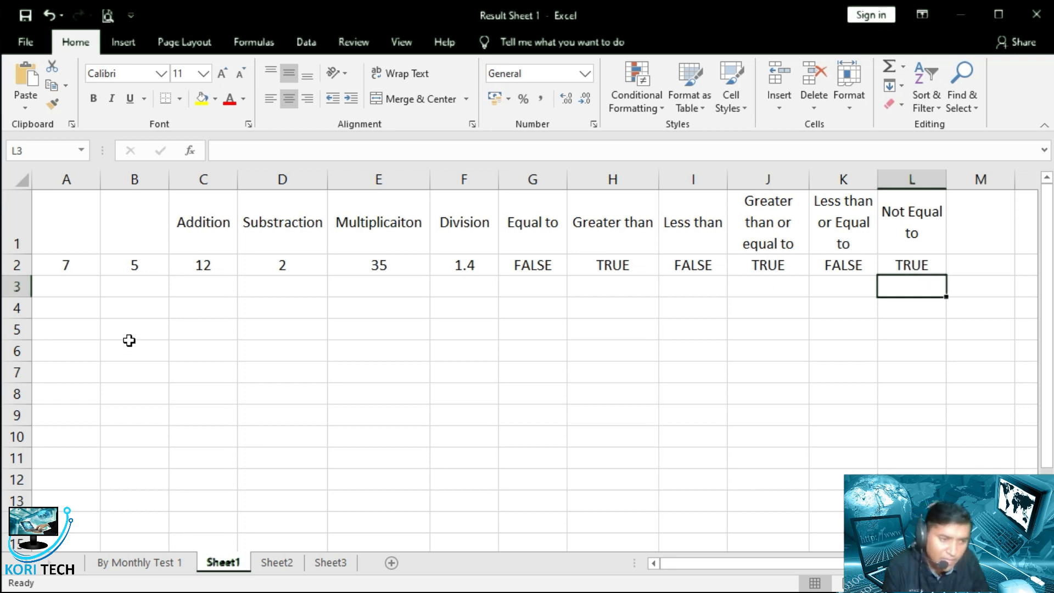
Test the comparison formulas with equal numbers by setting cell B2 to 7, and set it back to 5.
click(131, 264)
text(7)
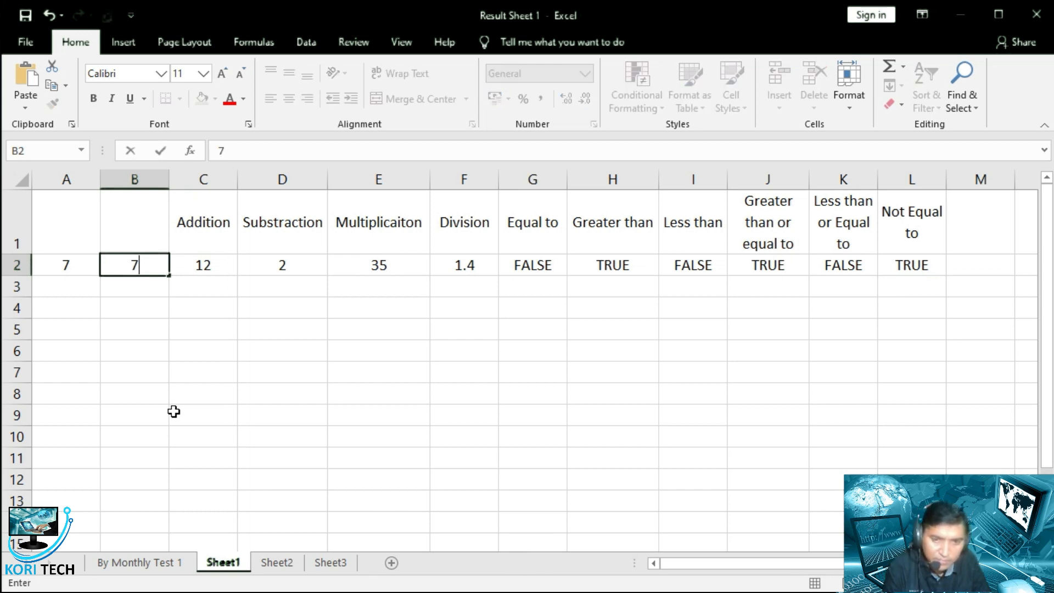
key(Return)
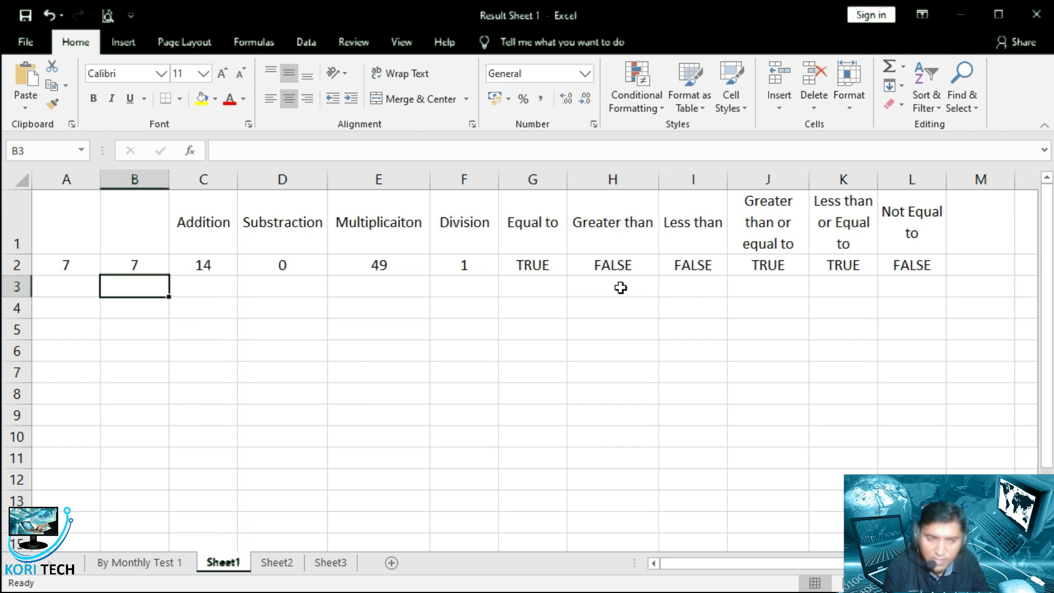
click(139, 268)
text(5)
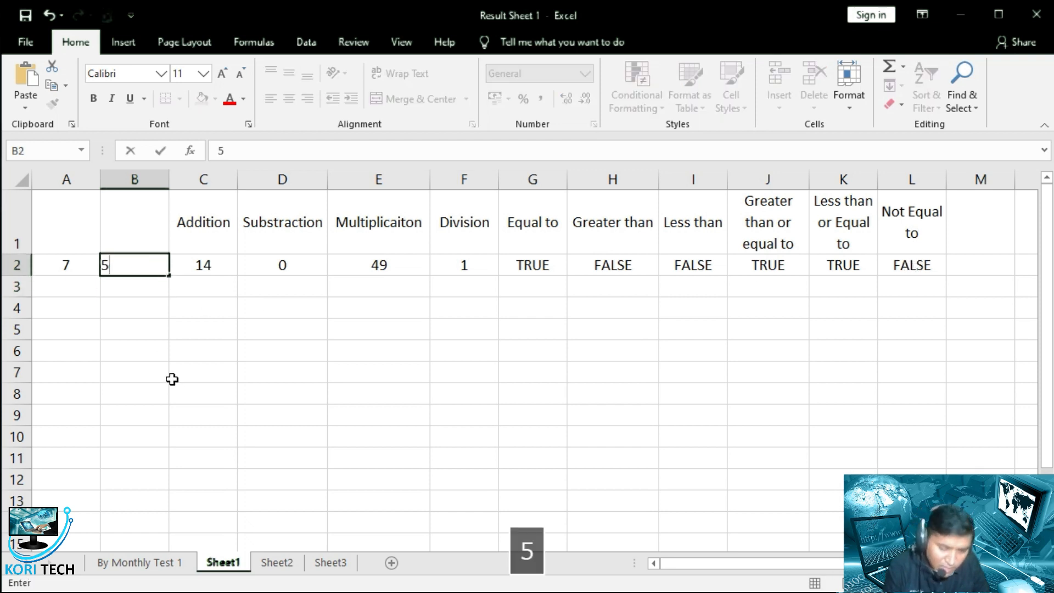
key(Return)
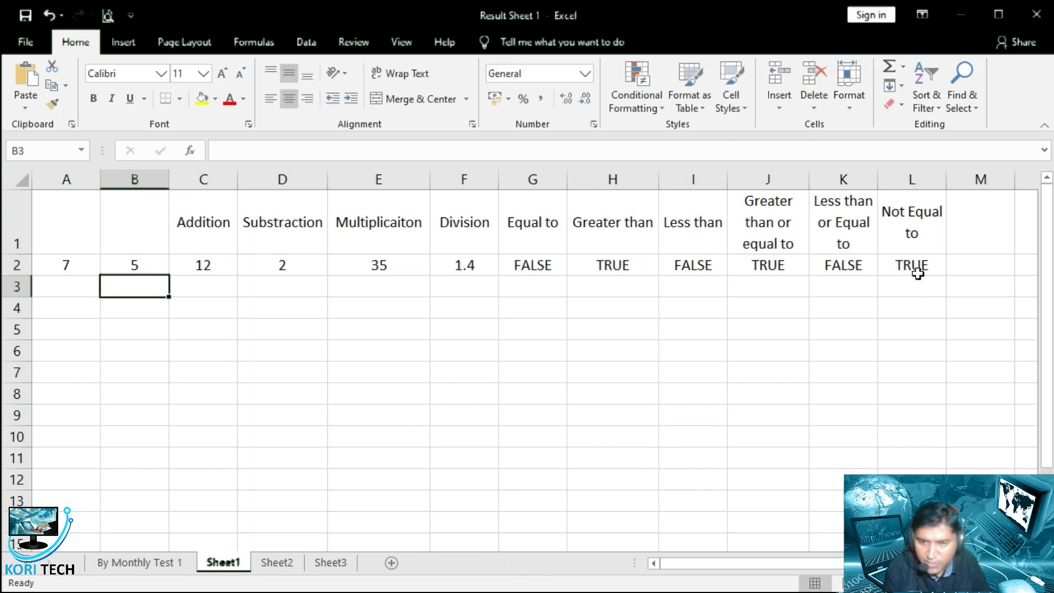
Check the operators reference document and enter the header "Equal to" in cell M1 in Excel.
click(987, 228)
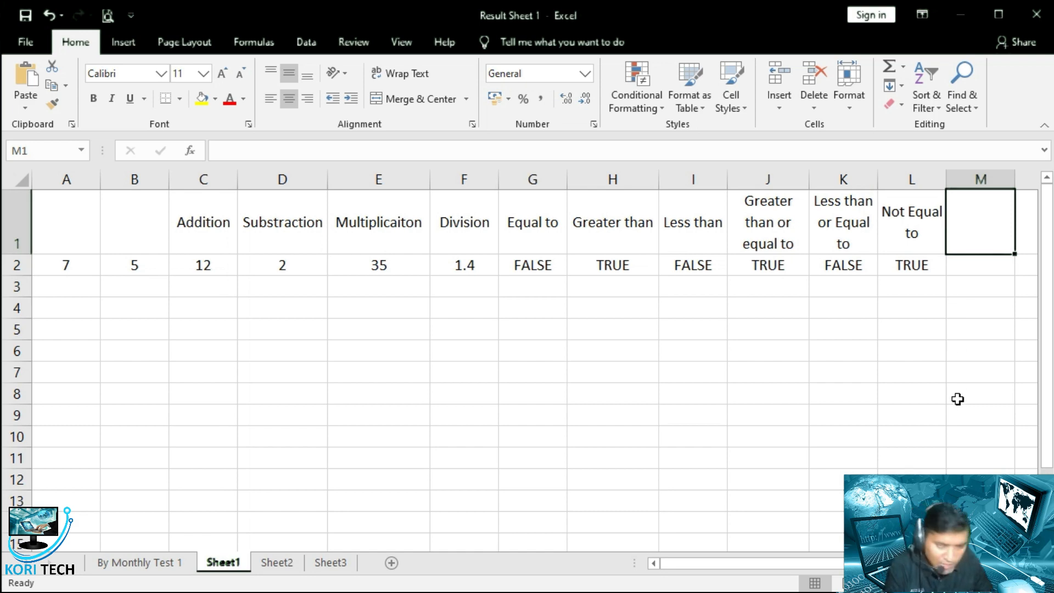
key(alt+Tab)
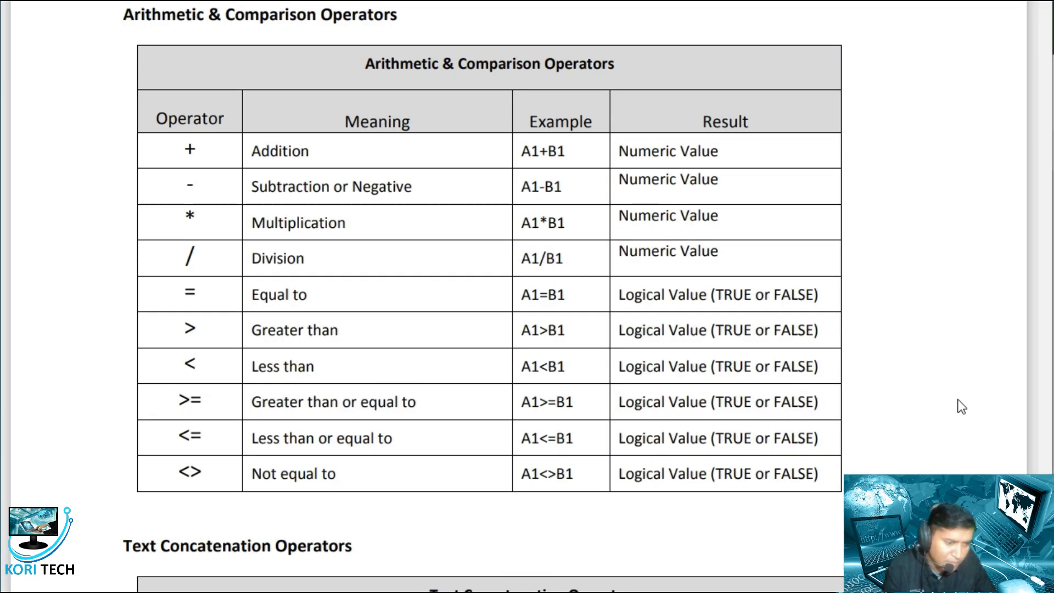
scroll(264, 348, down, 4)
scroll(273, 330, up, 6)
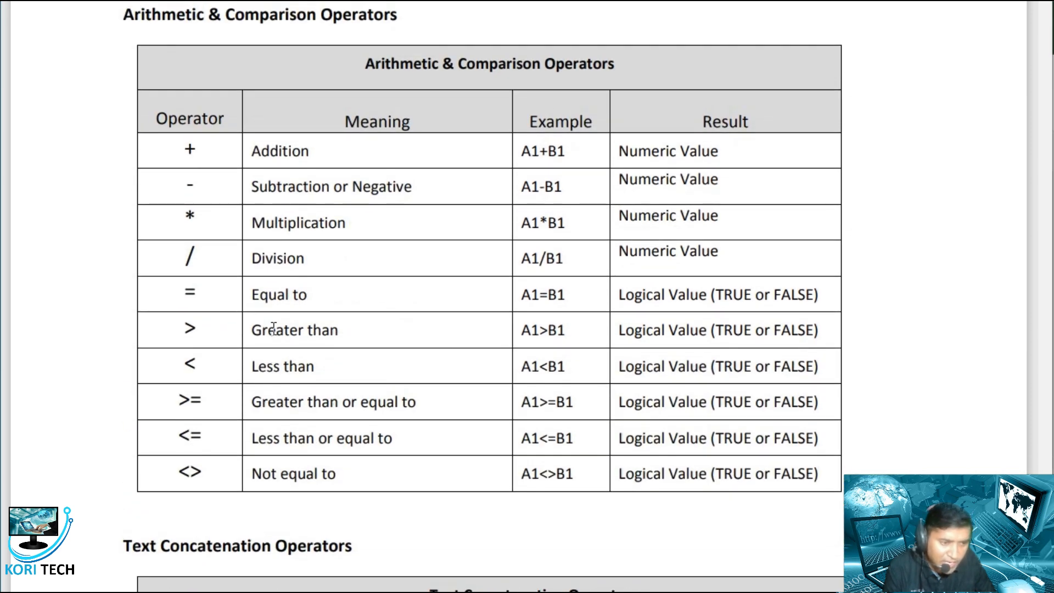
scroll(313, 325, down, 2)
key(alt+Tab)
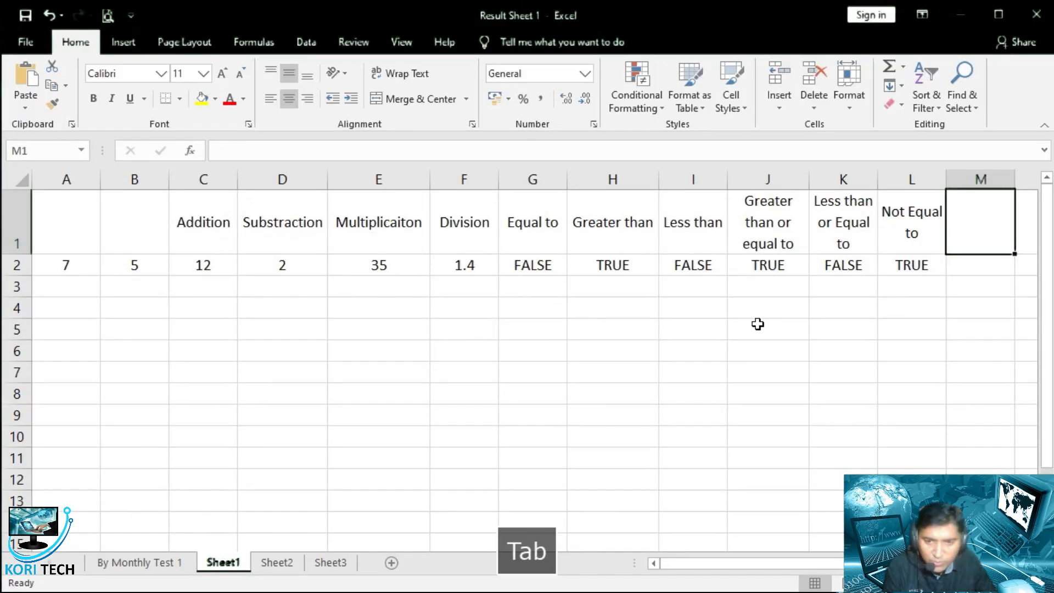
text(Equ)
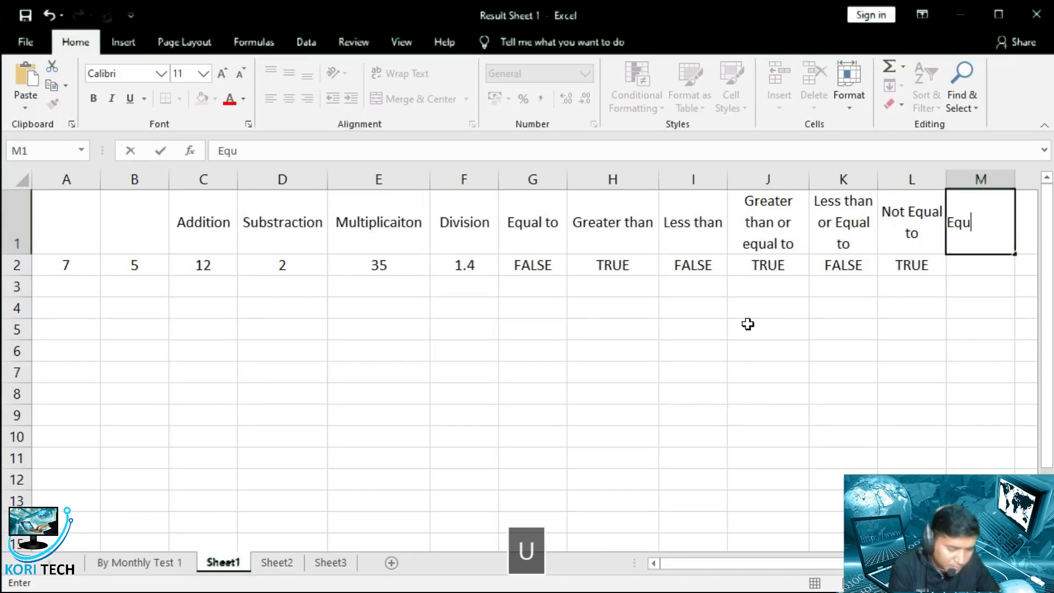
text(al to)
key(Return)
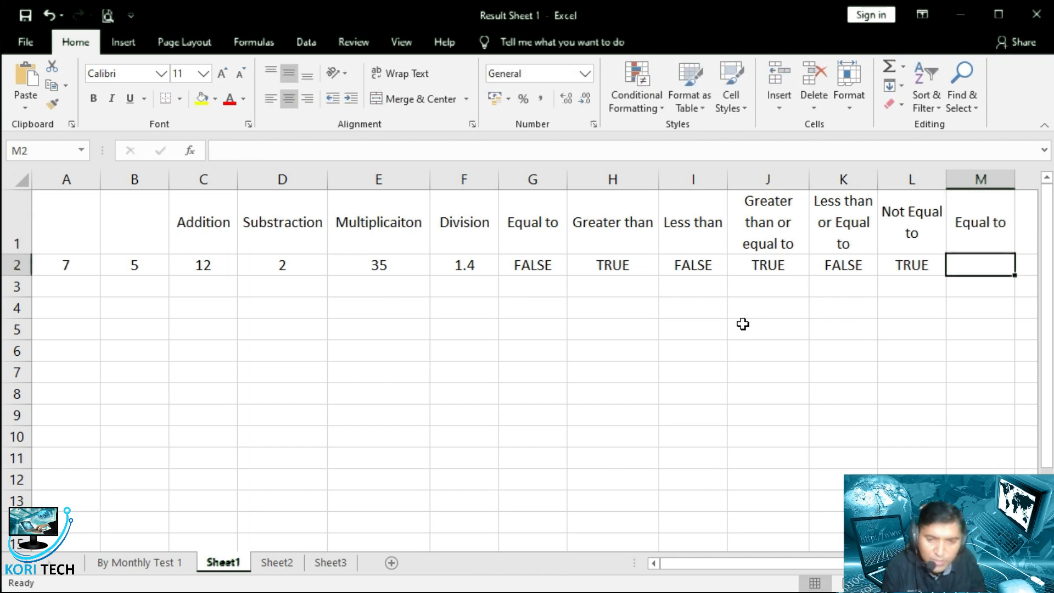
Enter the formula =A2=B2 in cell M2 under the "Equal to" header.
text(=)
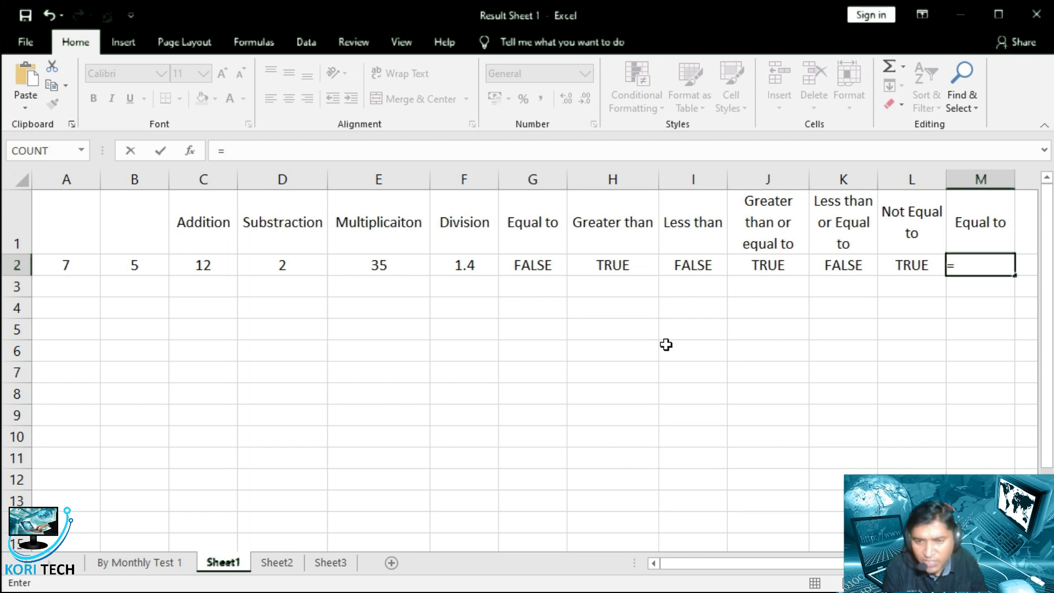
click(72, 263)
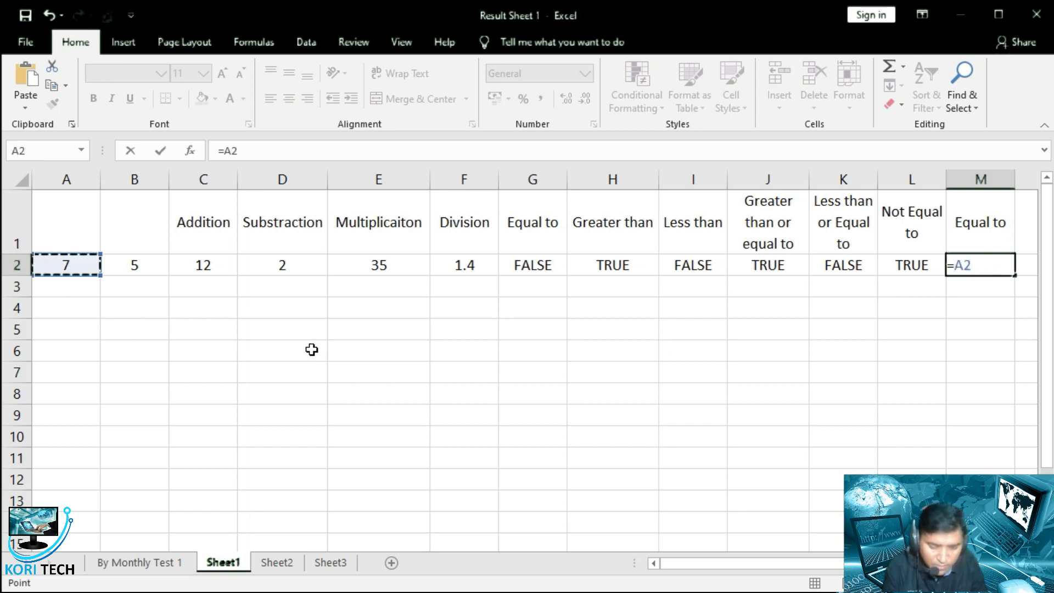
text(=)
click(137, 269)
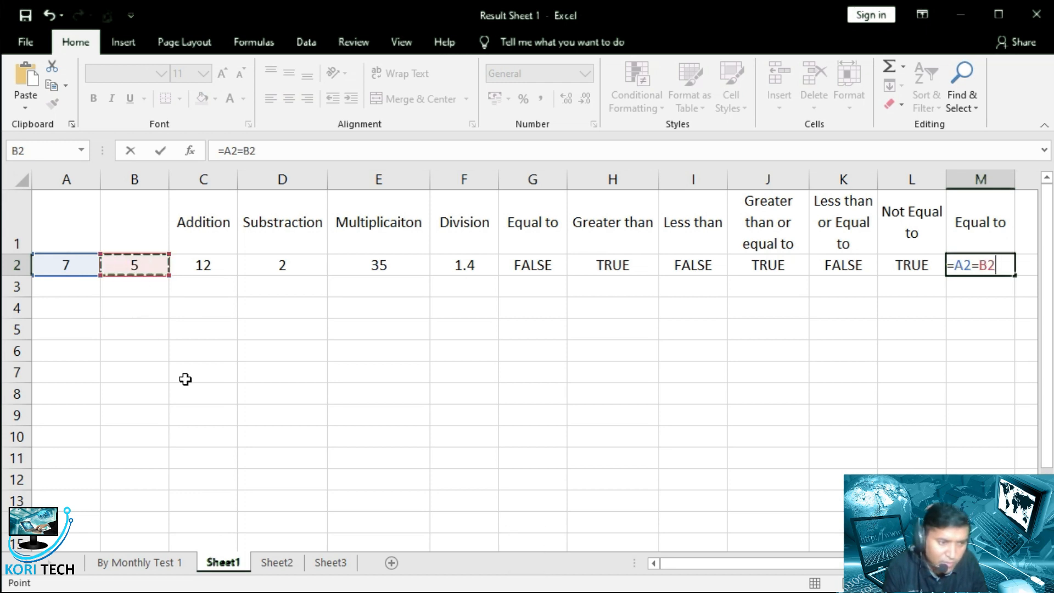
key(Return)
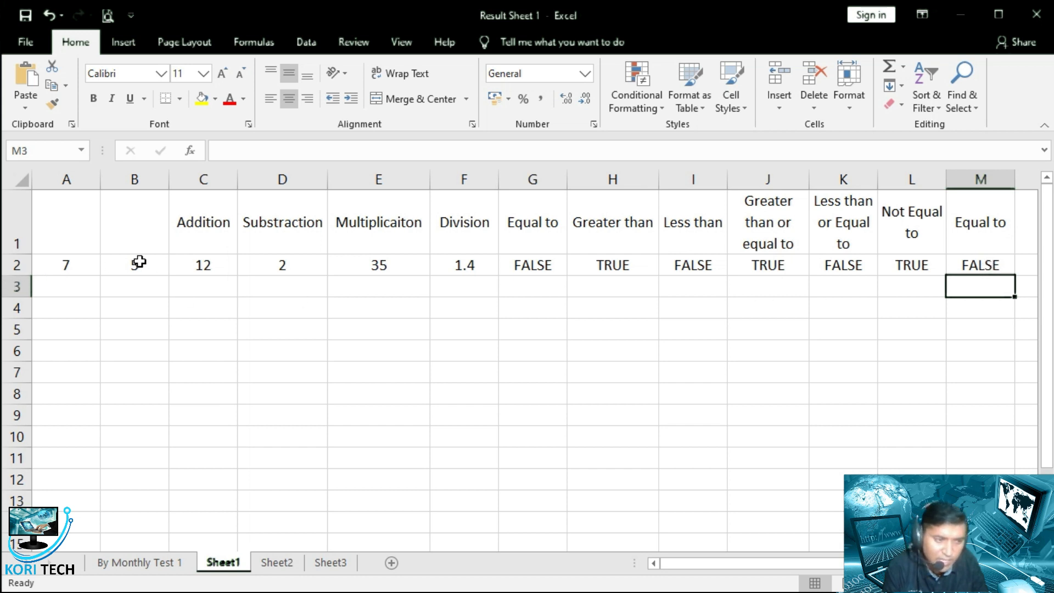
Try the value 7 in cell B2 to test the "Equal to" formula in M2, and restore B2 to 5.
click(121, 264)
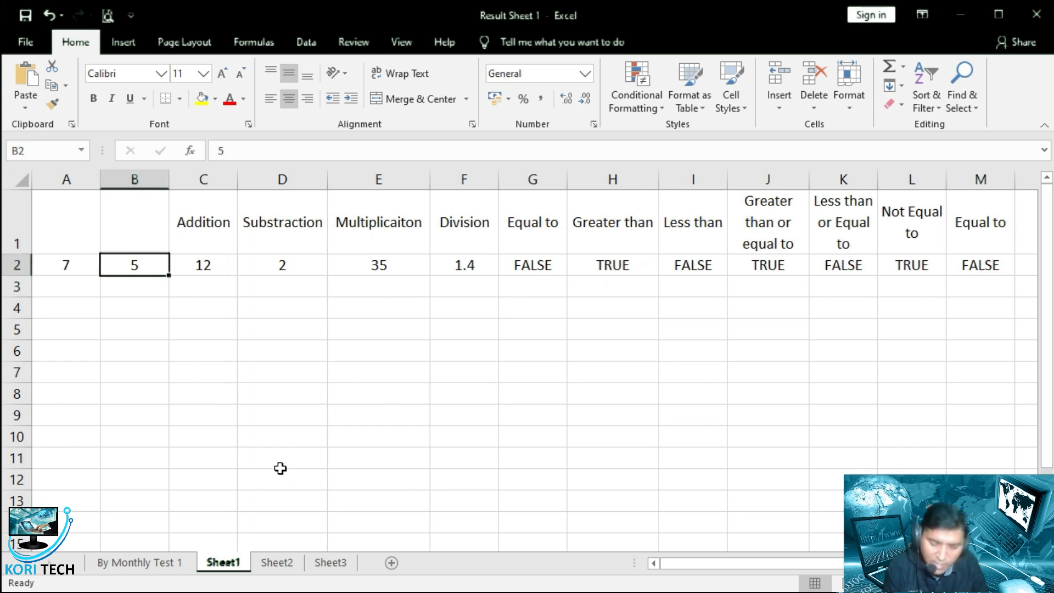
text(7)
key(Return)
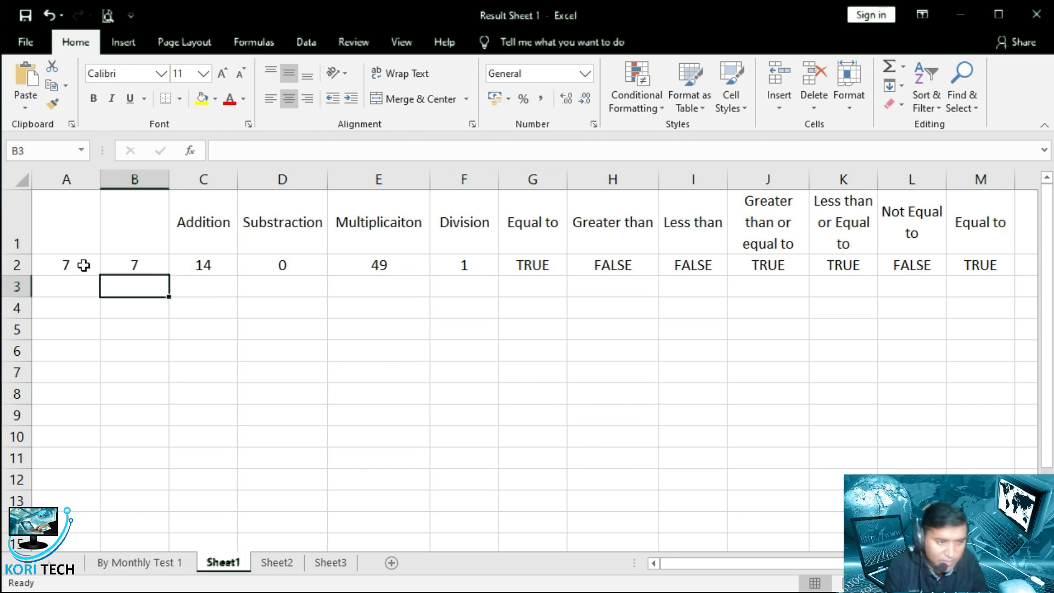
click(121, 259)
text(5)
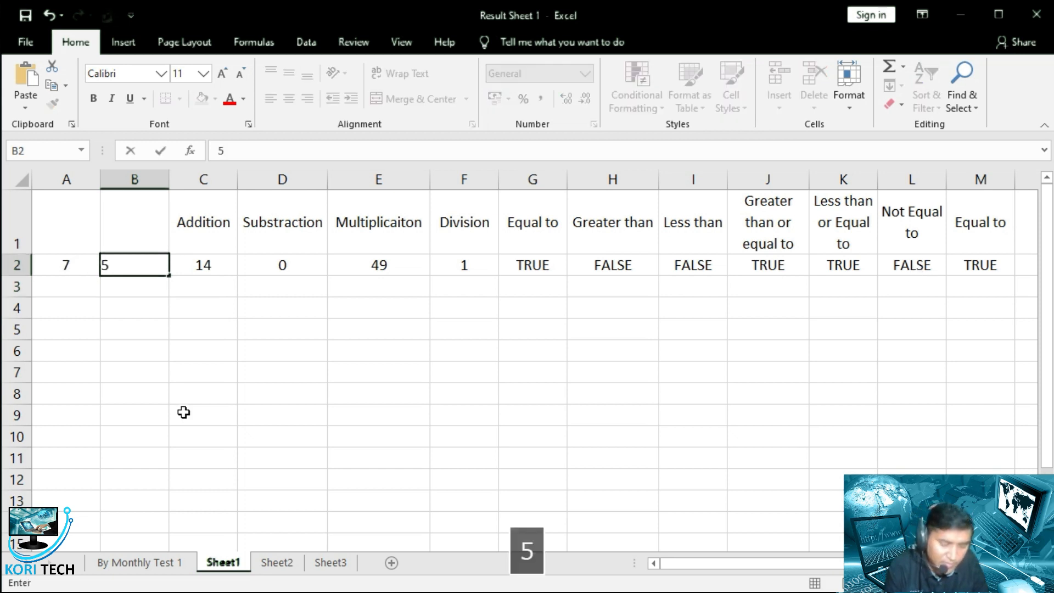
key(Return)
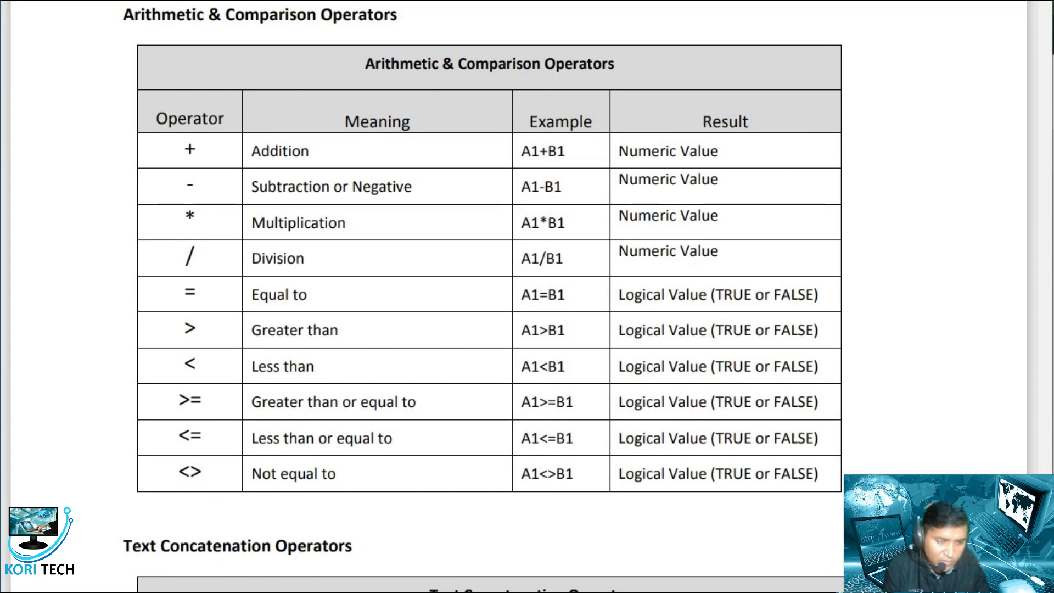
Look through the operators reference document from the arithmetic and comparison table to the operator precedence table and back.
scroll(435, 474, down, 5)
scroll(474, 428, down, 15)
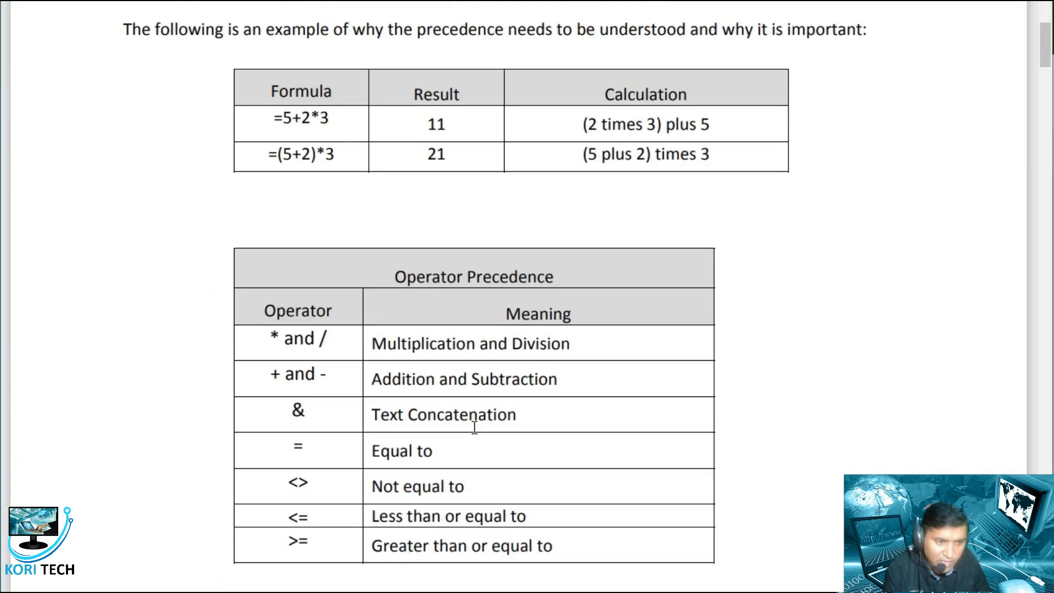
scroll(475, 428, up, 20)
scroll(474, 428, up, 3)
scroll(472, 426, down, 2)
scroll(473, 426, up, 2)
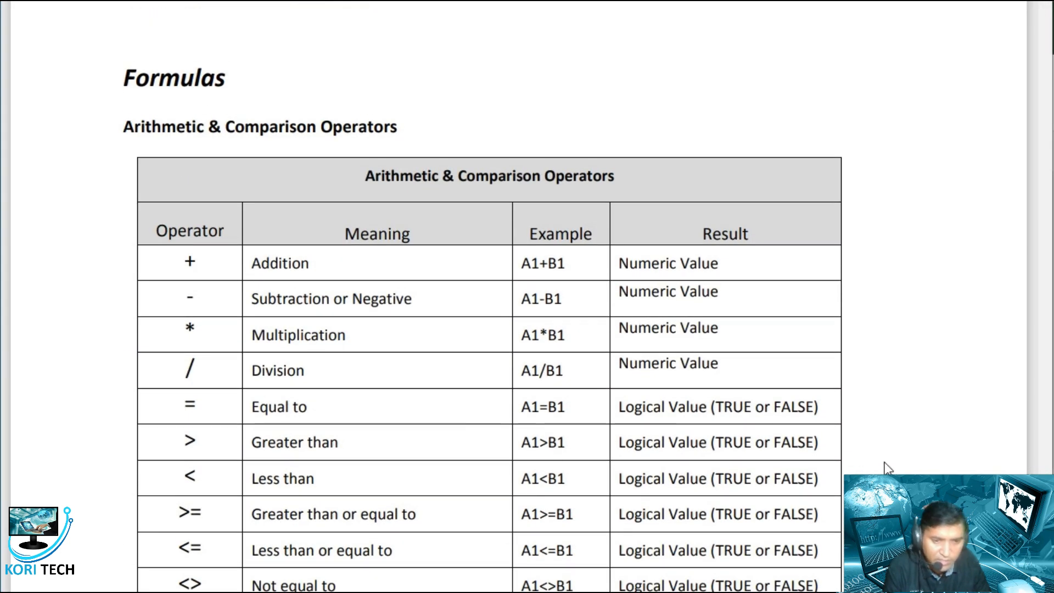
scroll(895, 444, down, 2)
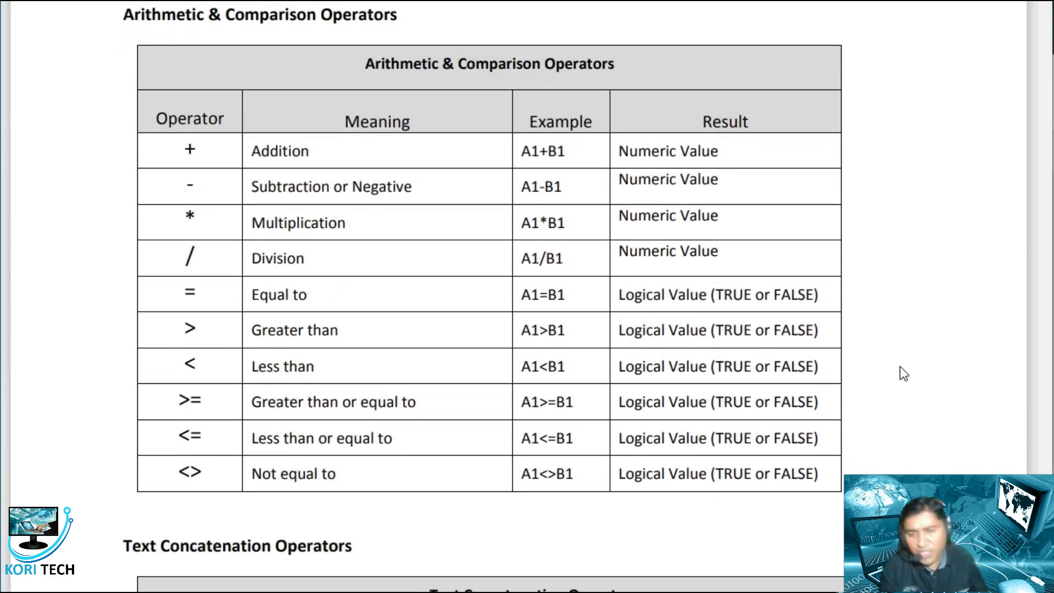